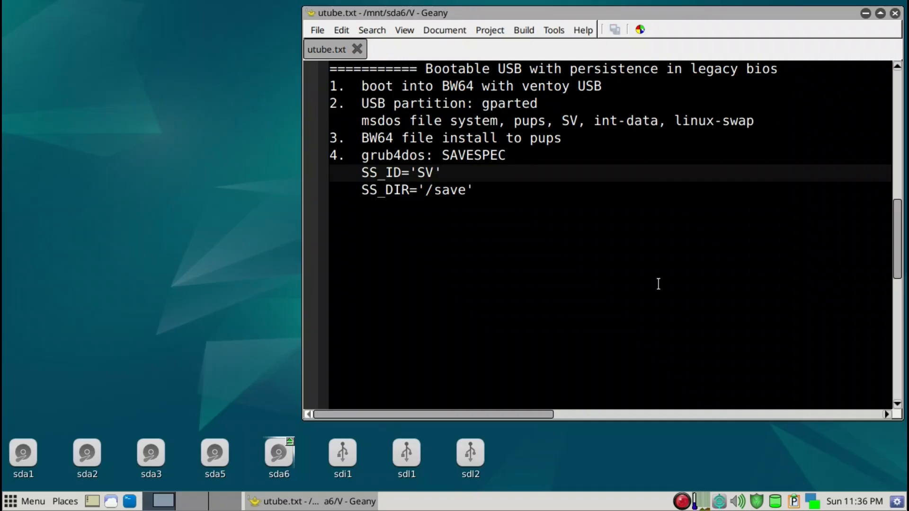
# Show the desktop and launch GParted by searching for "gpar" in the application launcher.
pyautogui.press('super+d')
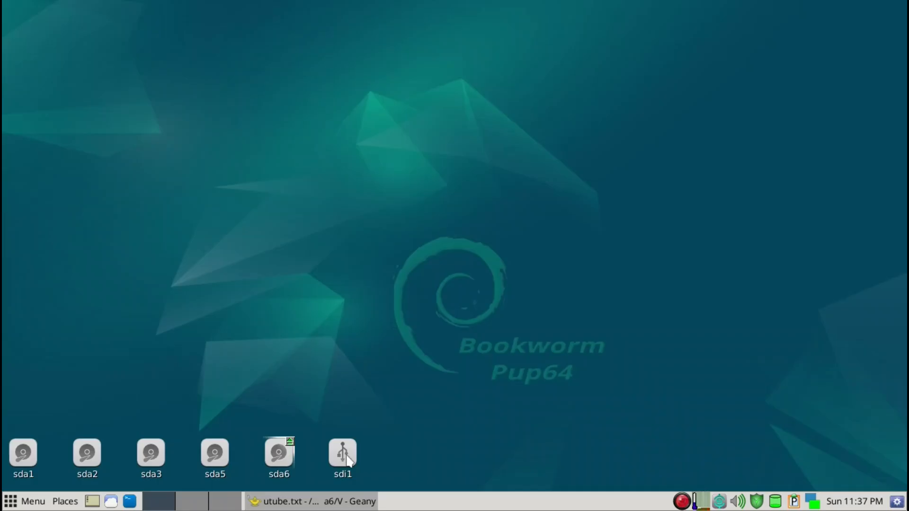
pyautogui.moveTo(348, 460)
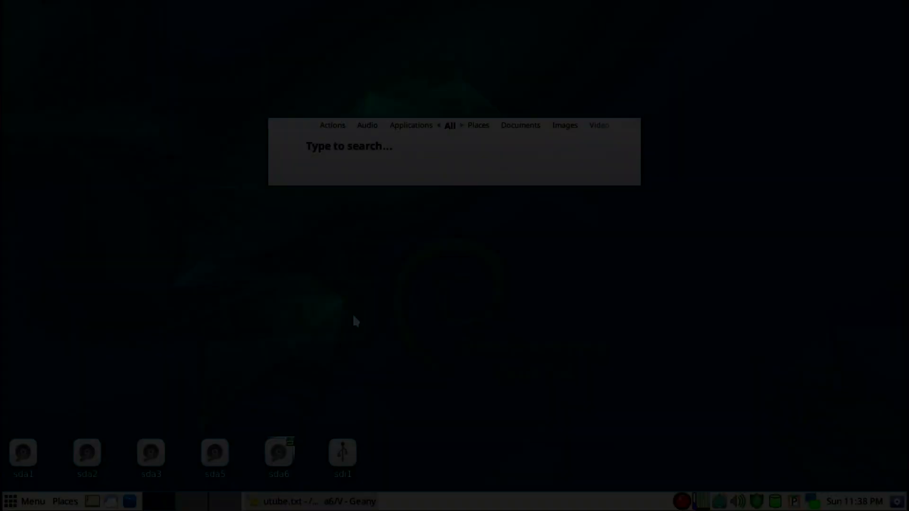
pyautogui.write('gpar')
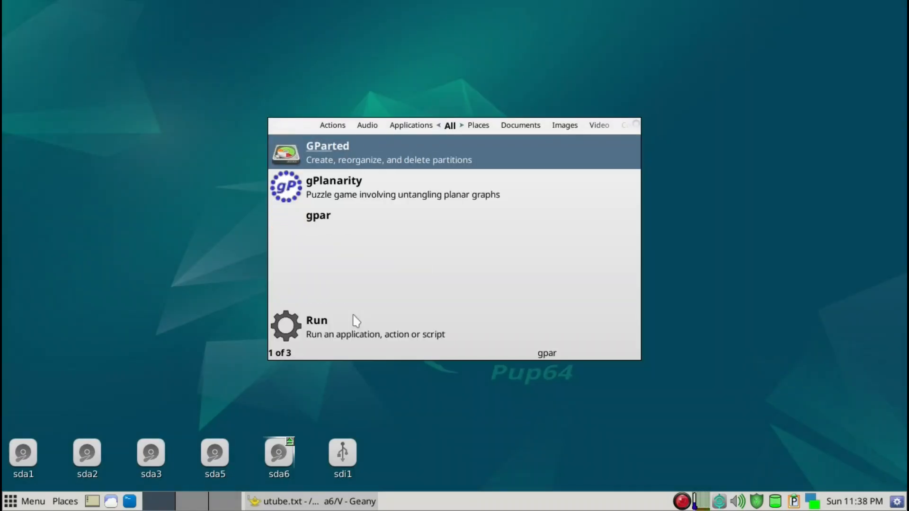
pyautogui.press('Return')
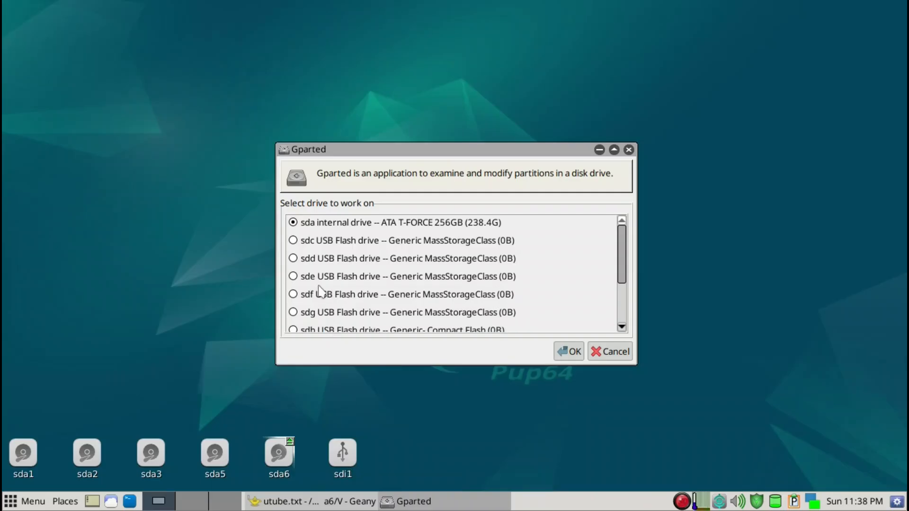
# Choose the sdi USB flash drive (Generic SD/MMC, 59.6G) as the drive to work on.
pyautogui.scroll(-2, 322, 303)
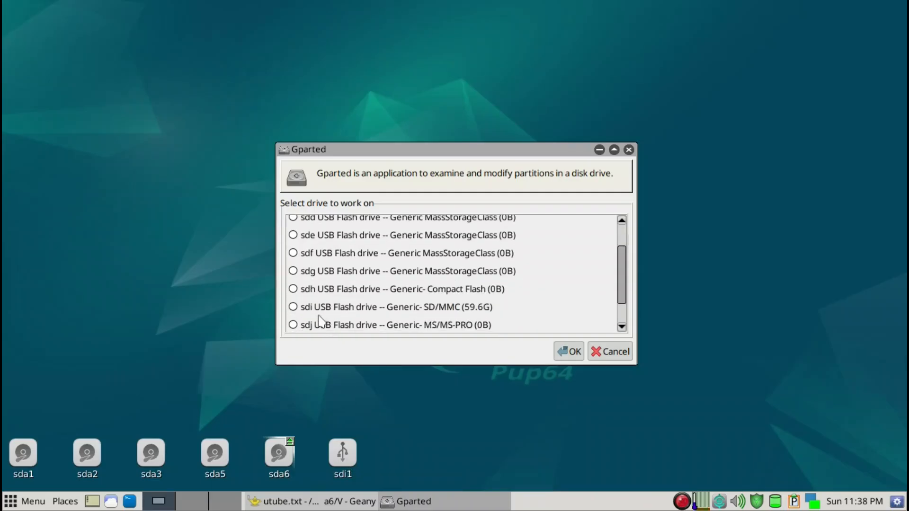
pyautogui.click(321, 313)
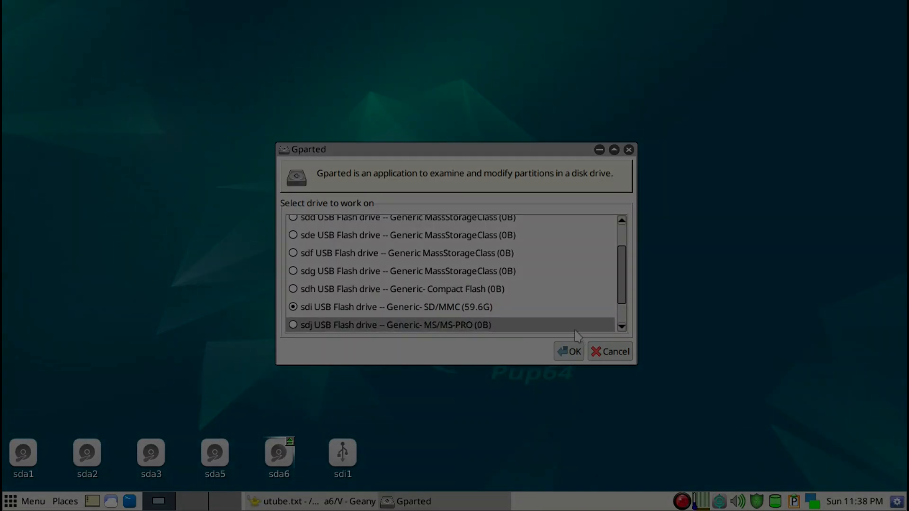
pyautogui.click(570, 351)
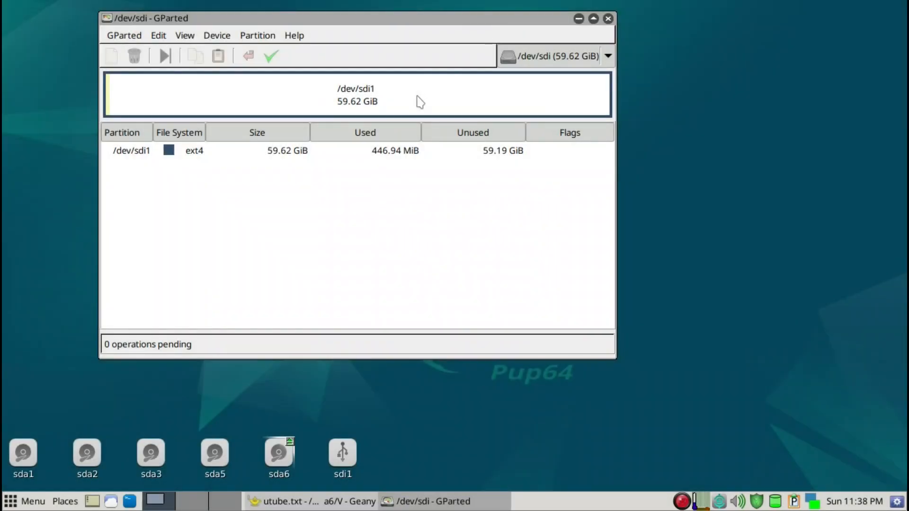
# Create a new msdos partition table on /dev/sdi.
pyautogui.click(223, 40)
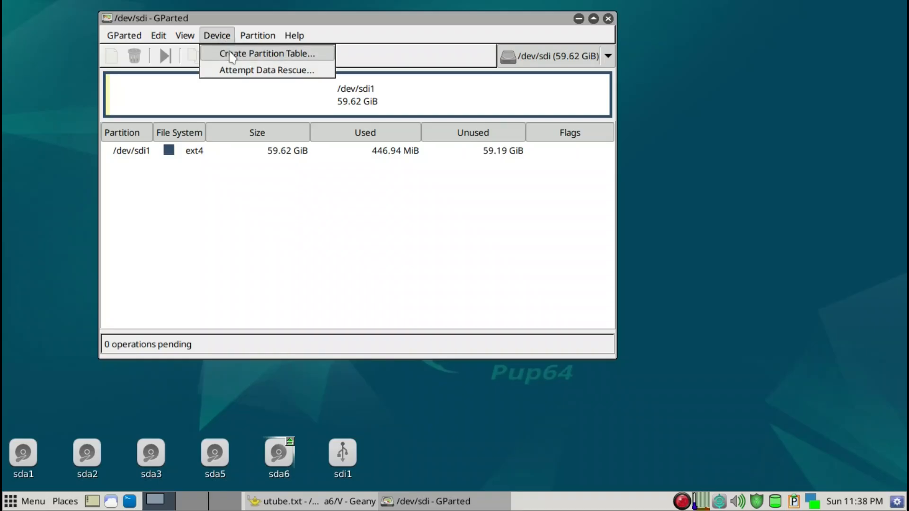
pyautogui.click(231, 56)
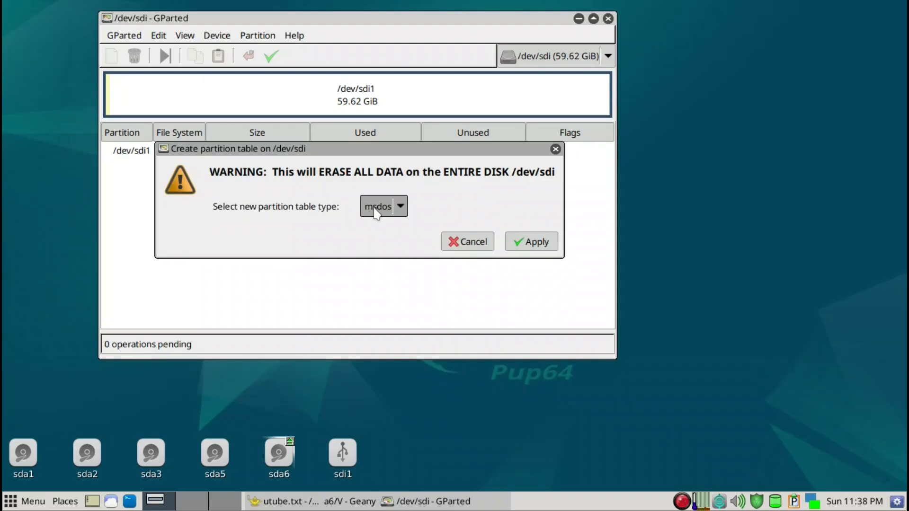
pyautogui.click(532, 245)
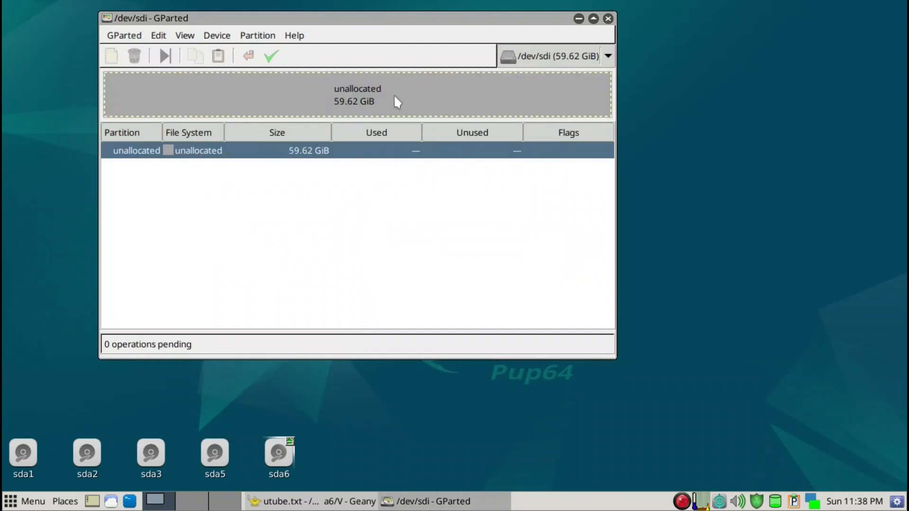
# Add a 10000 MiB ext4 primary partition labelled pups at the start of the unallocated space.
pyautogui.rightClick(395, 96)
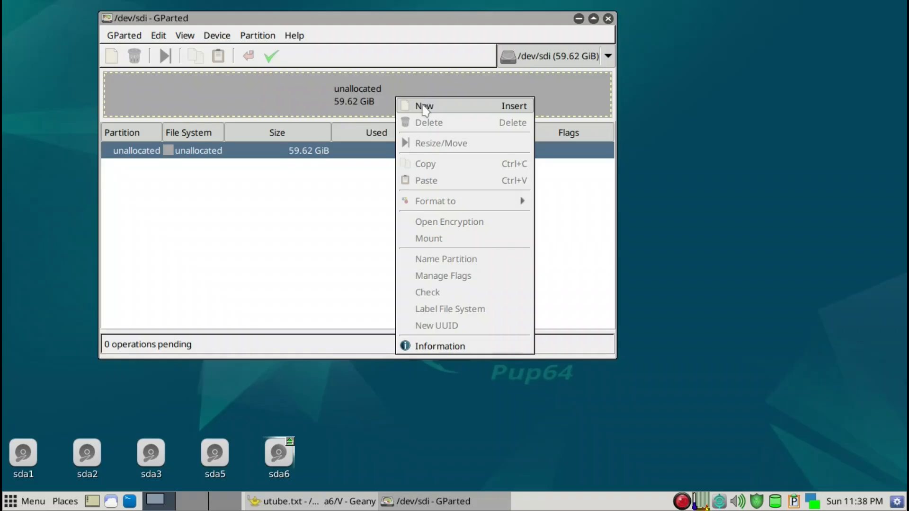
pyautogui.click(422, 101)
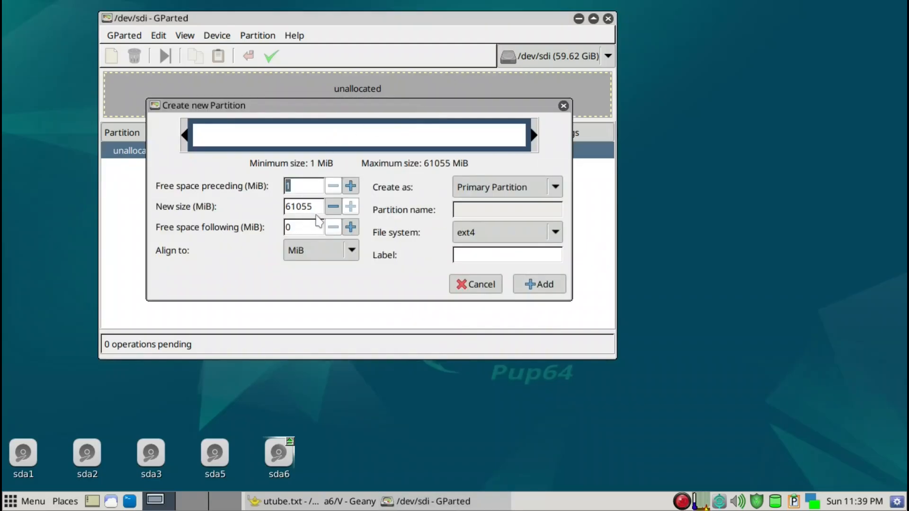
pyautogui.moveTo(315, 207); pyautogui.dragTo(283, 207)
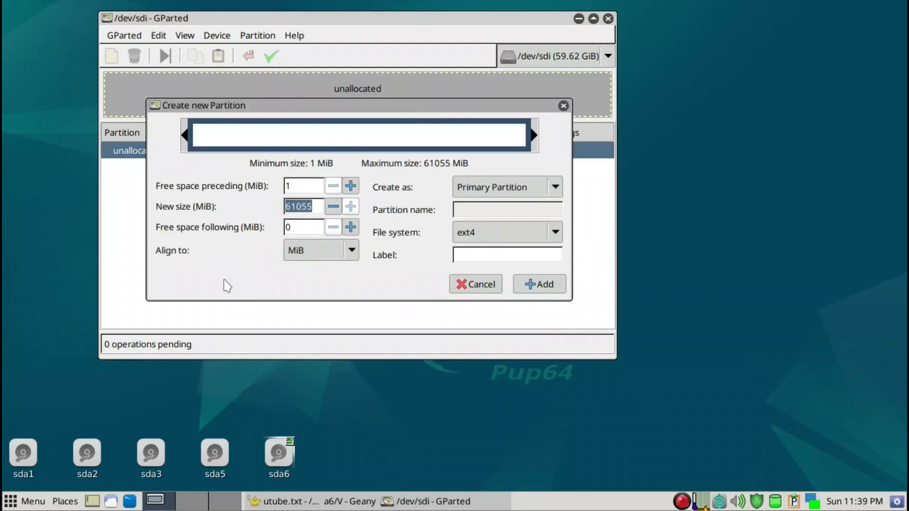
pyautogui.write('1000')
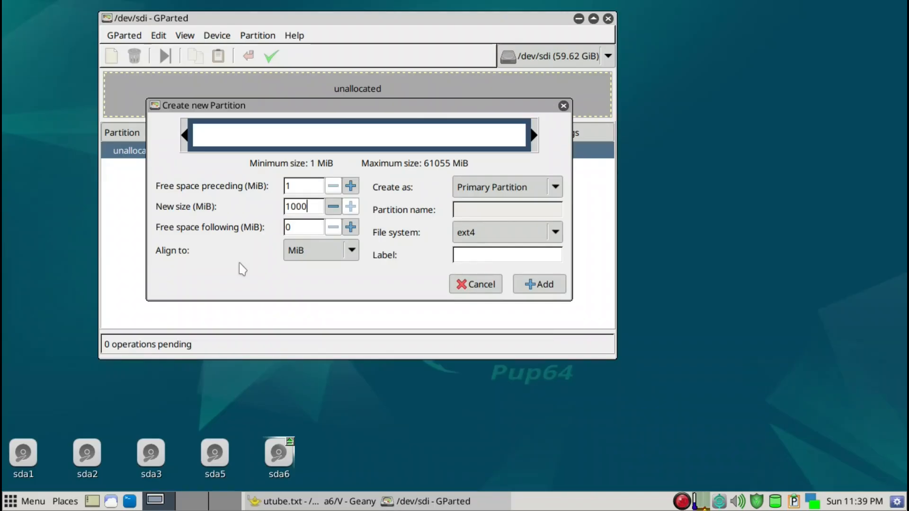
pyautogui.write('0')
pyautogui.click(492, 255)
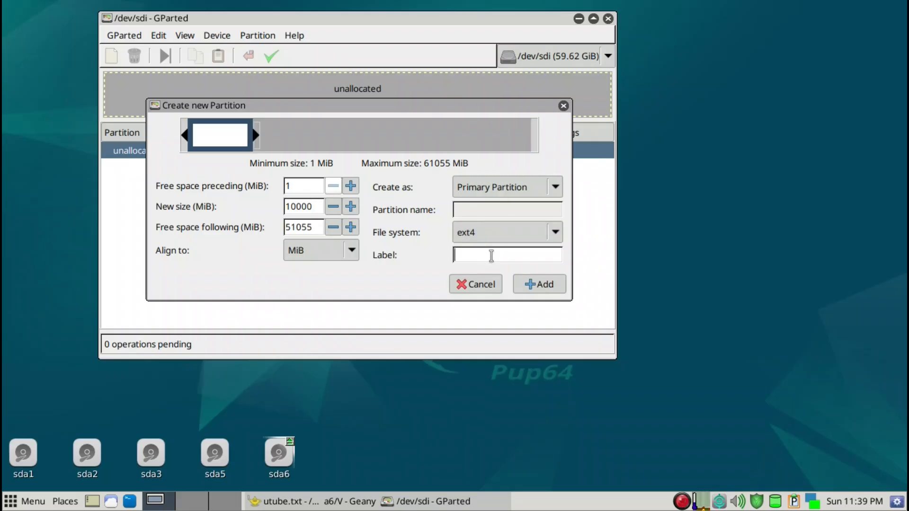
pyautogui.write('pups')
pyautogui.press('Return')
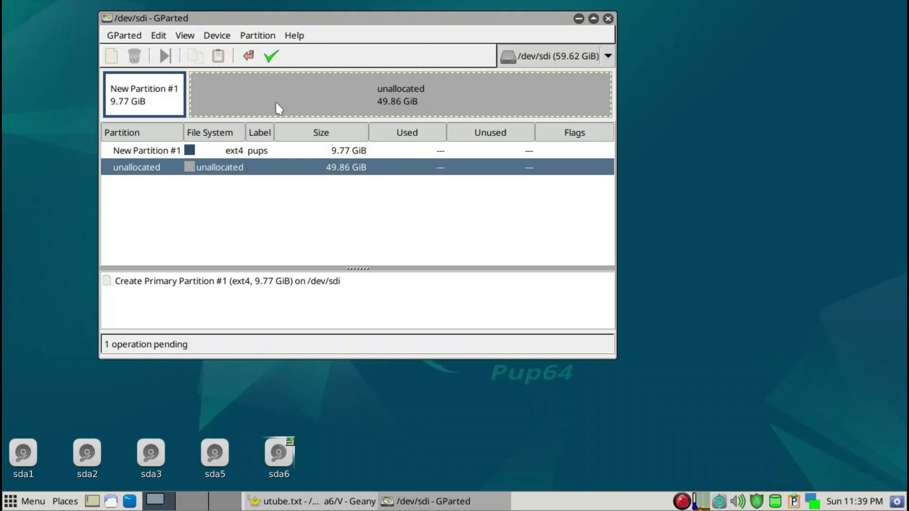
# Add a second ext4 primary partition labelled SV, resized to about 10211 MiB.
pyautogui.rightClick(280, 109)
pyautogui.click(313, 113)
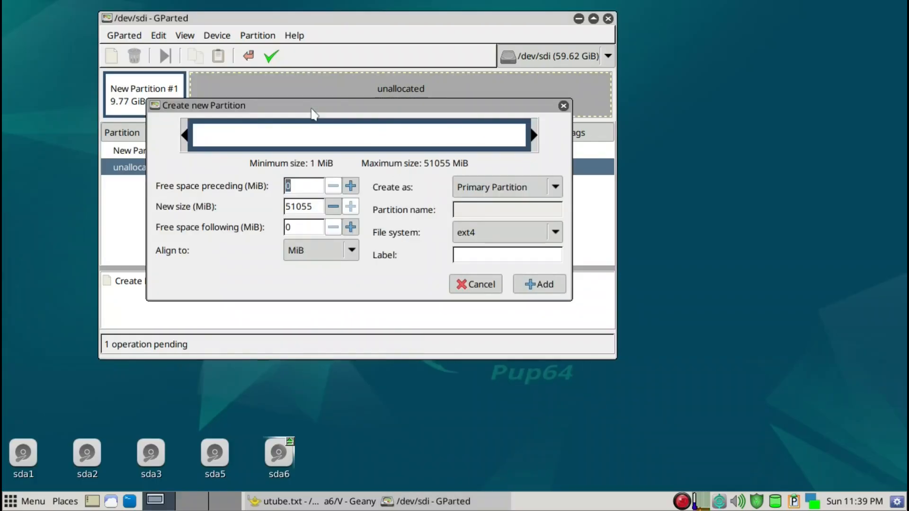
pyautogui.click(500, 258)
pyautogui.write('SV')
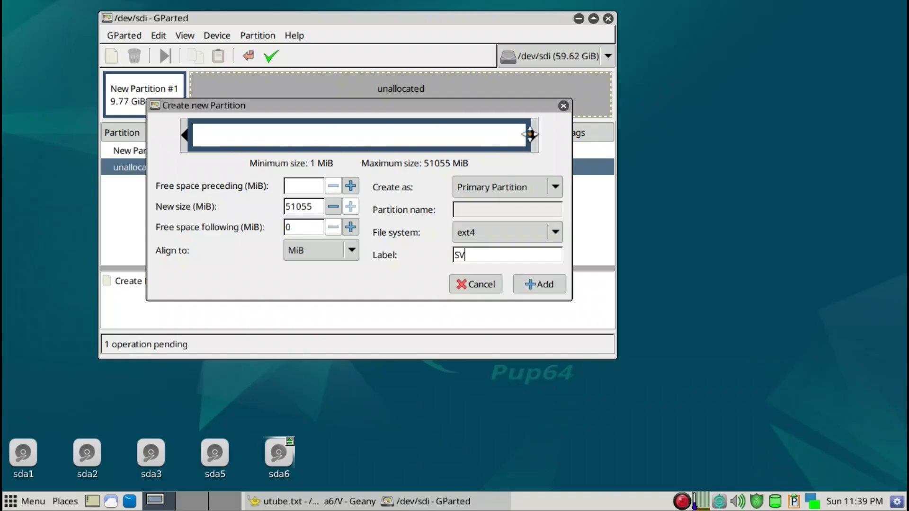
pyautogui.moveTo(537, 137); pyautogui.dragTo(240, 146)
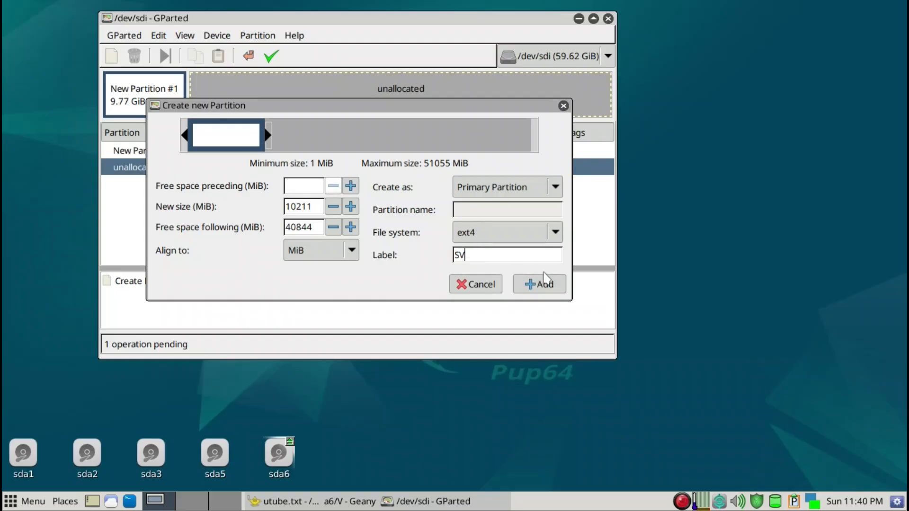
pyautogui.click(556, 285)
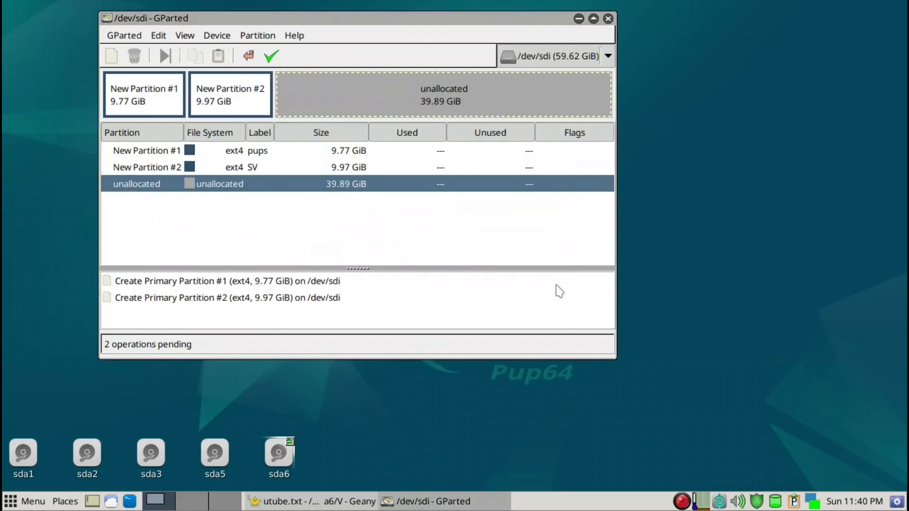
# Add a third ext4 primary partition labelled int-data, resized to about 38230 MiB.
pyautogui.rightClick(390, 99)
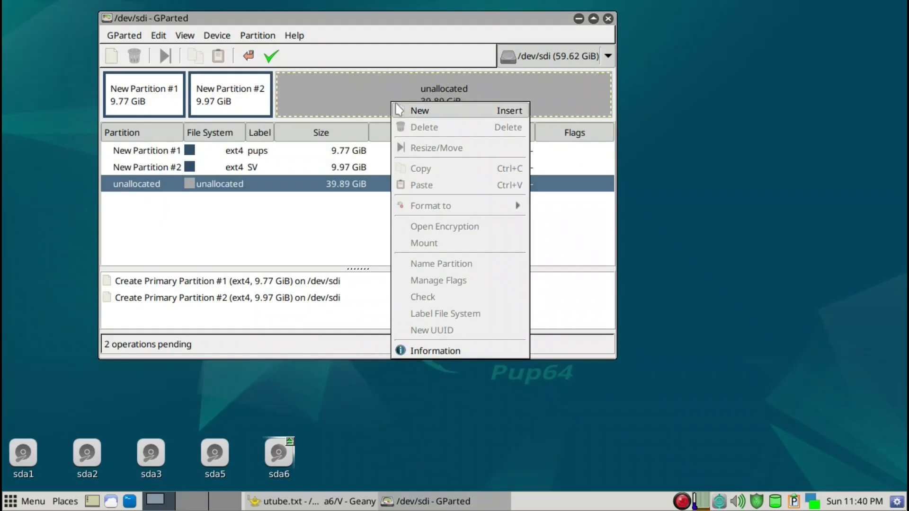
pyautogui.click(405, 112)
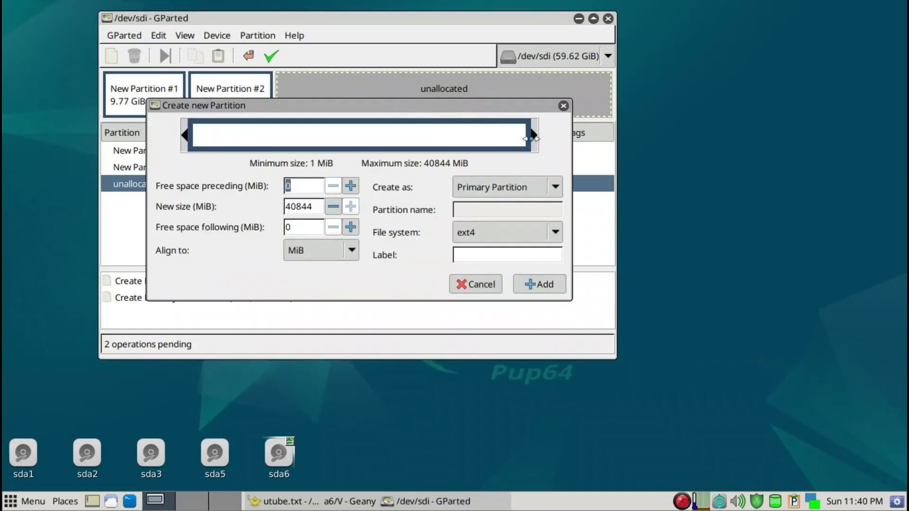
pyautogui.click(490, 253)
pyautogui.write('int-data')
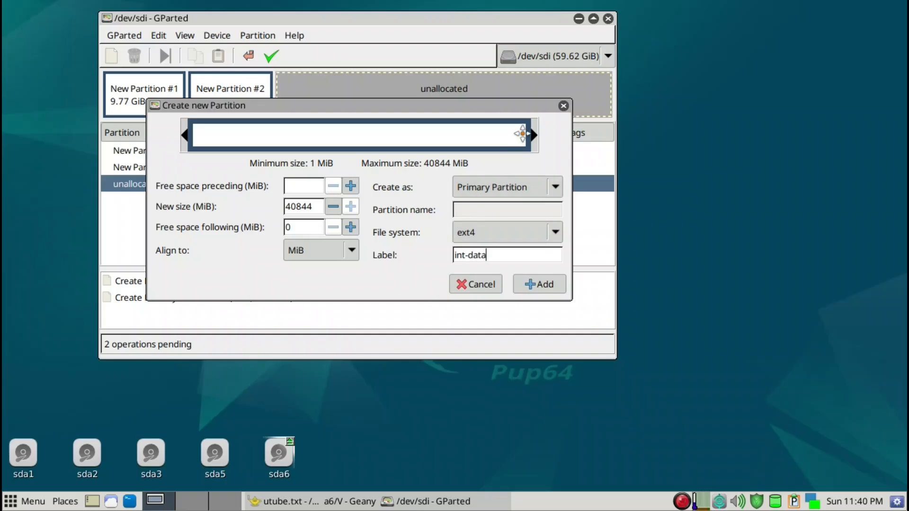
pyautogui.moveTo(531, 138); pyautogui.dragTo(509, 144)
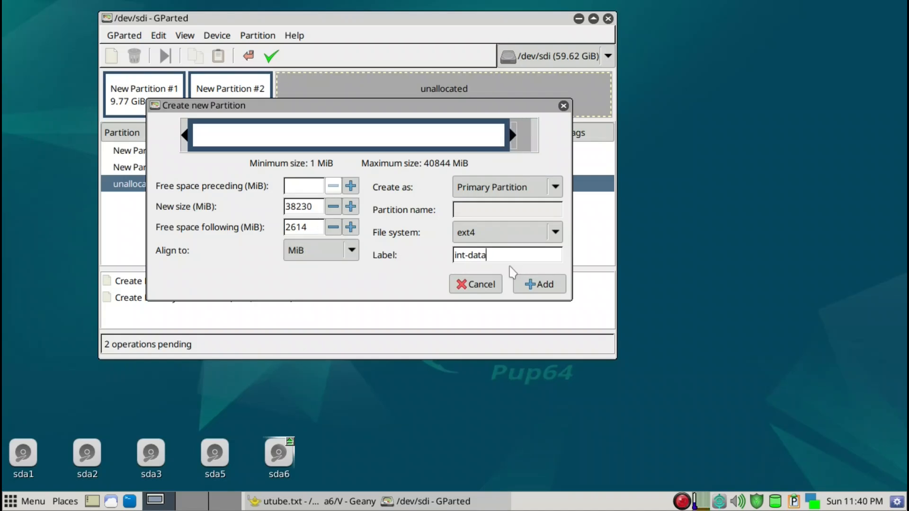
pyautogui.click(537, 284)
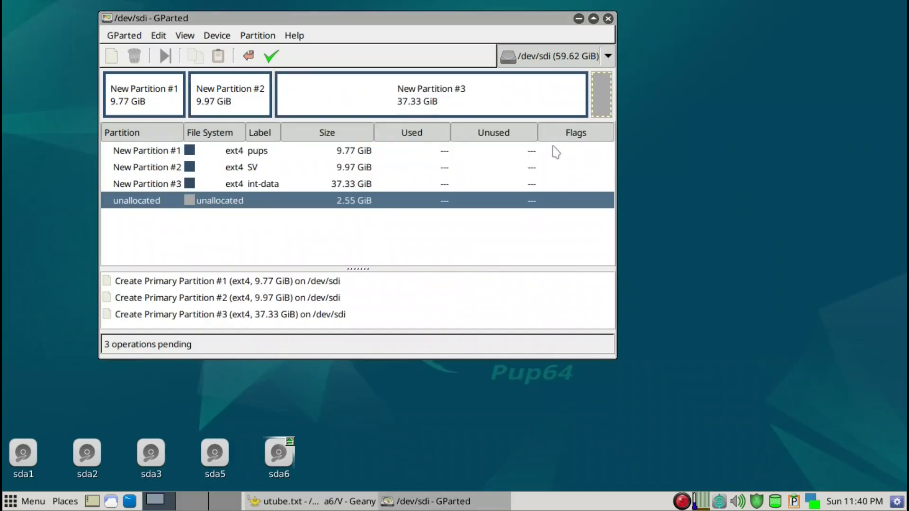
# Add a linux-swap primary partition filling the remaining 2614 MiB of unallocated space.
pyautogui.rightClick(596, 100)
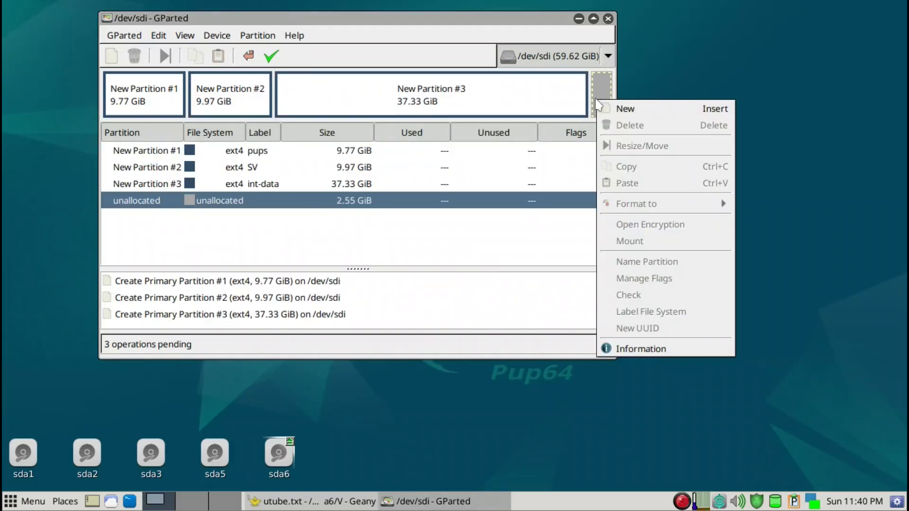
pyautogui.click(616, 108)
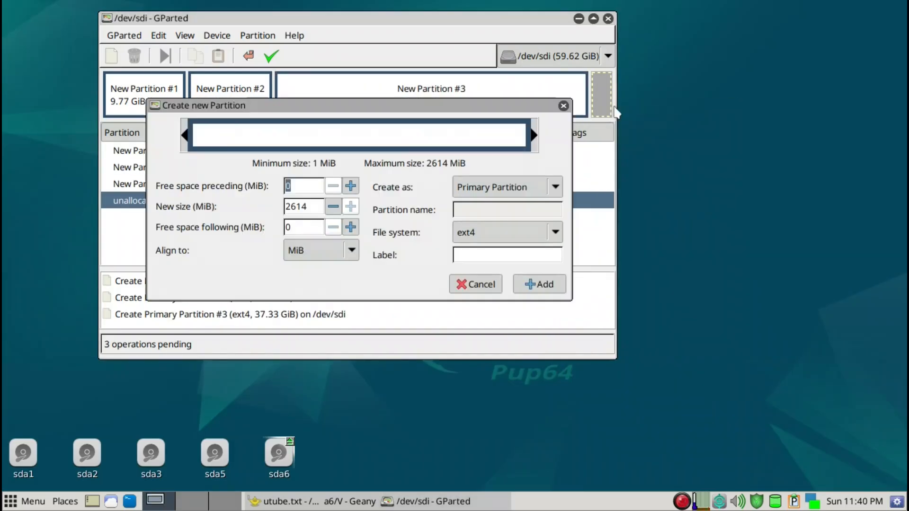
pyautogui.click(514, 234)
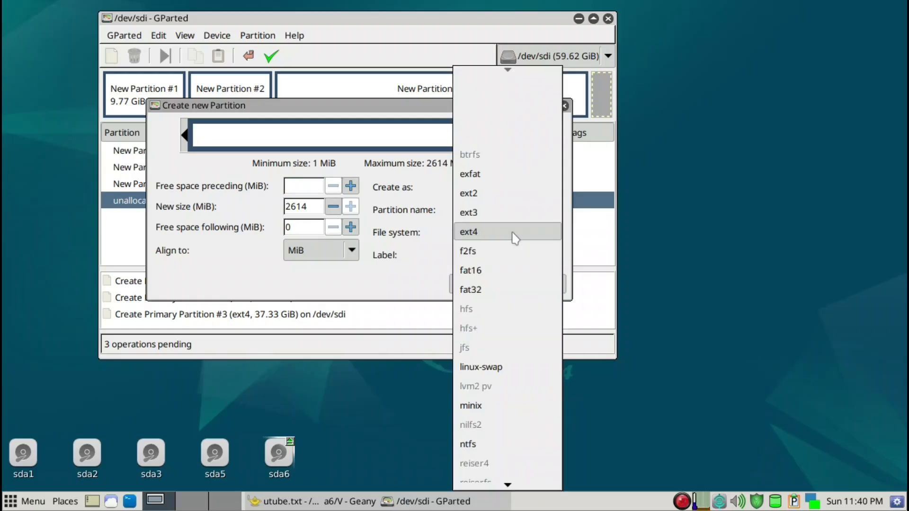
pyautogui.click(505, 368)
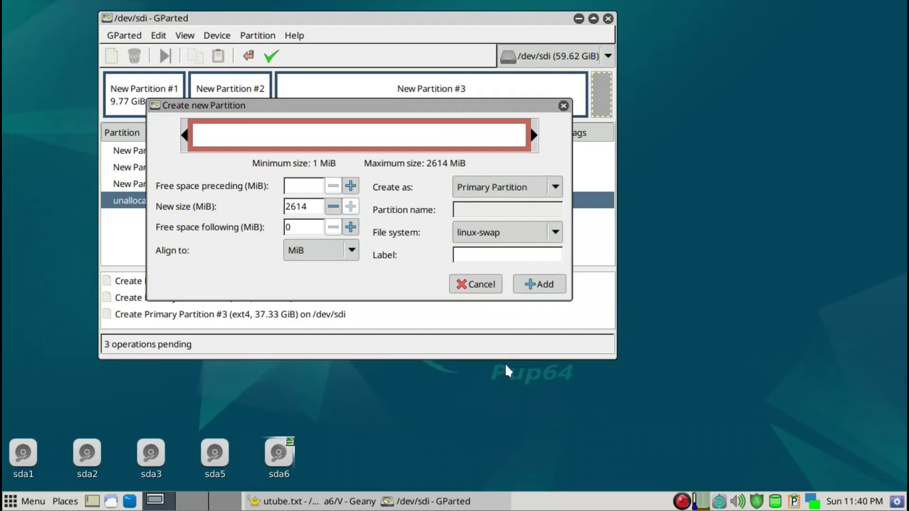
pyautogui.click(533, 288)
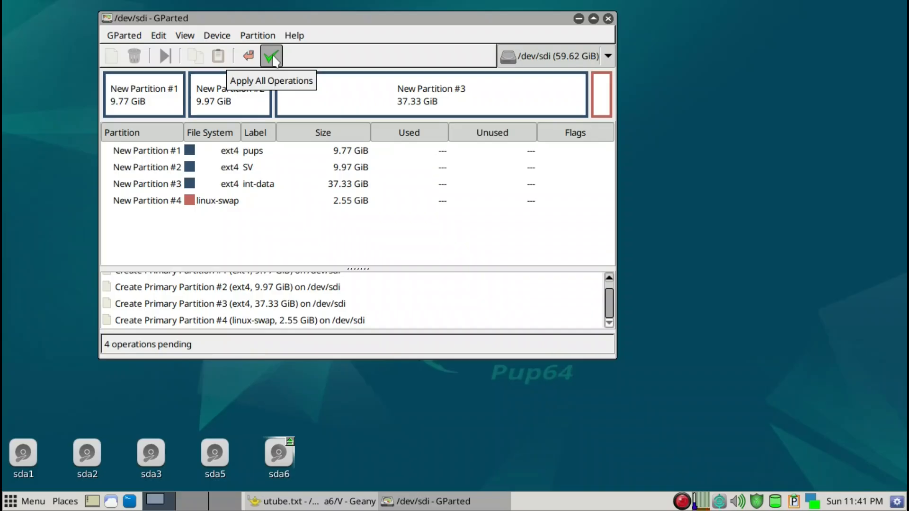
# Apply all pending partition operations to the drive and close the progress dialog.
pyautogui.click(272, 56)
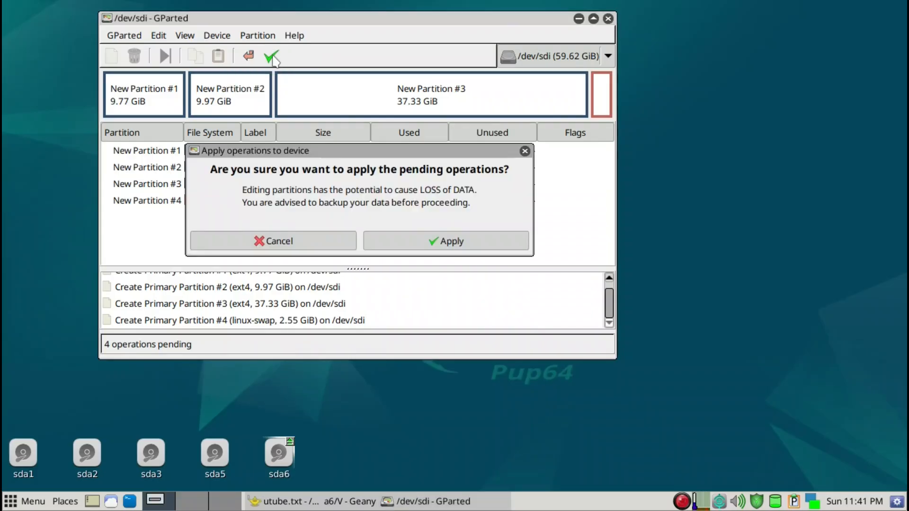
pyautogui.click(440, 242)
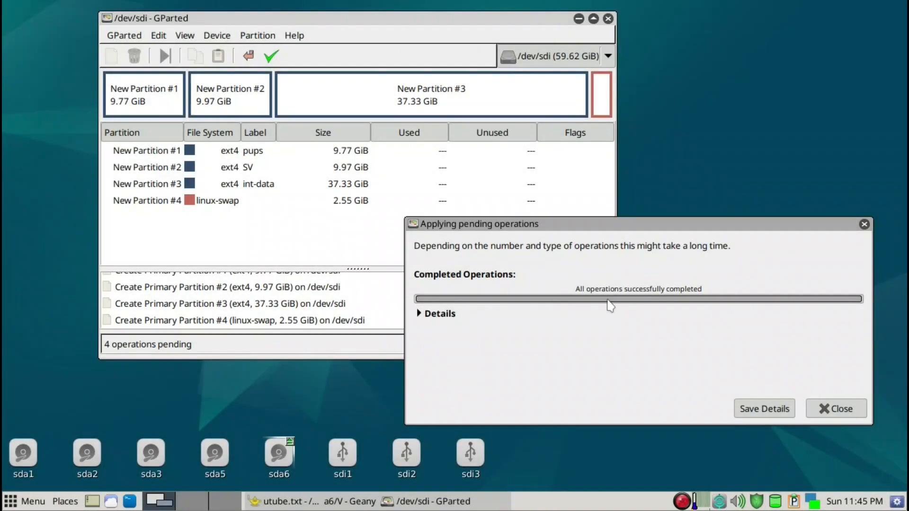
pyautogui.click(824, 410)
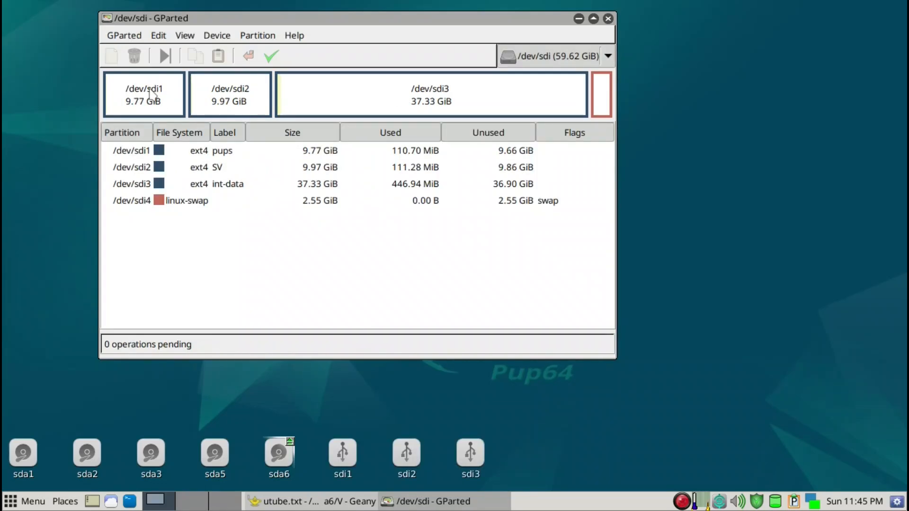
# Set the boot flag on the pups partition /dev/sdi1, then quit GParted.
pyautogui.rightClick(151, 93)
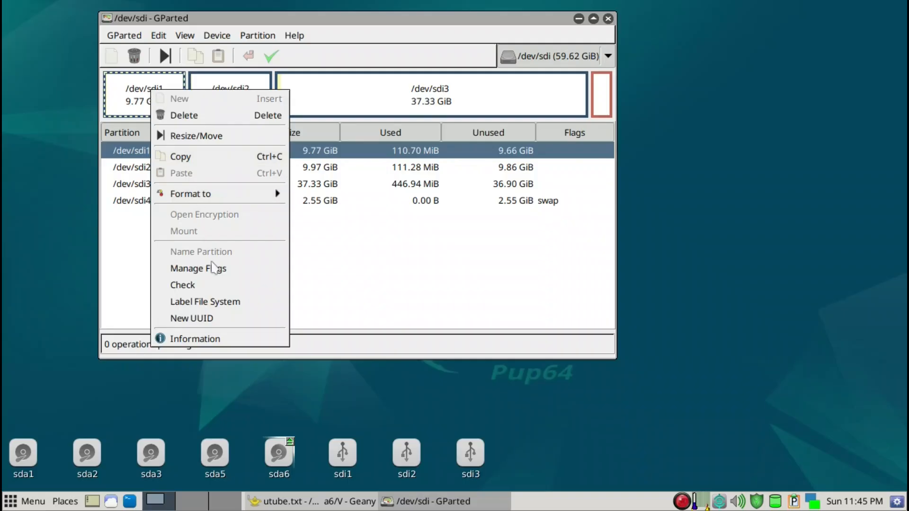
pyautogui.click(218, 268)
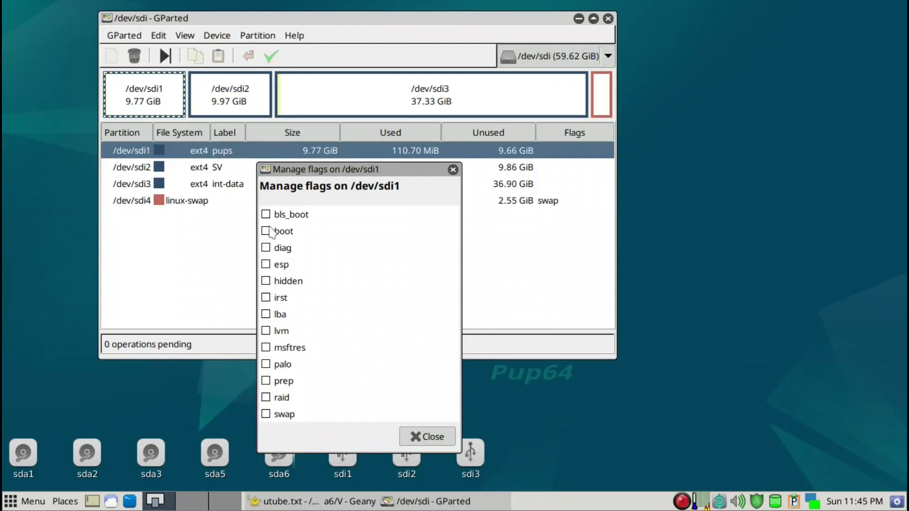
pyautogui.click(266, 231)
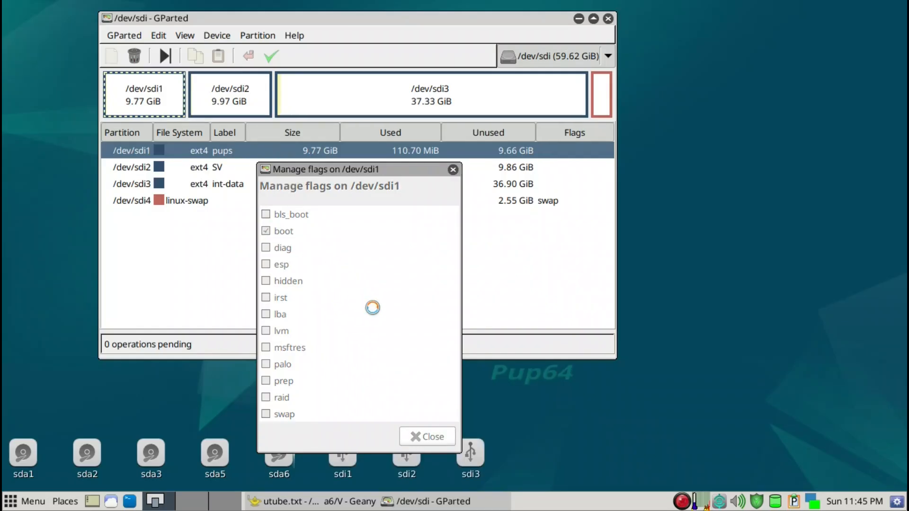
pyautogui.click(427, 436)
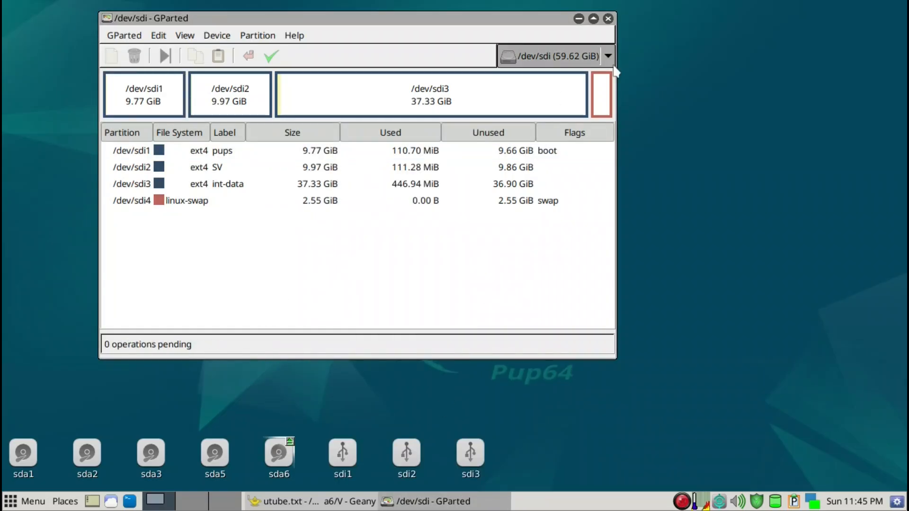
pyautogui.hotkey('ctrl', 'q')
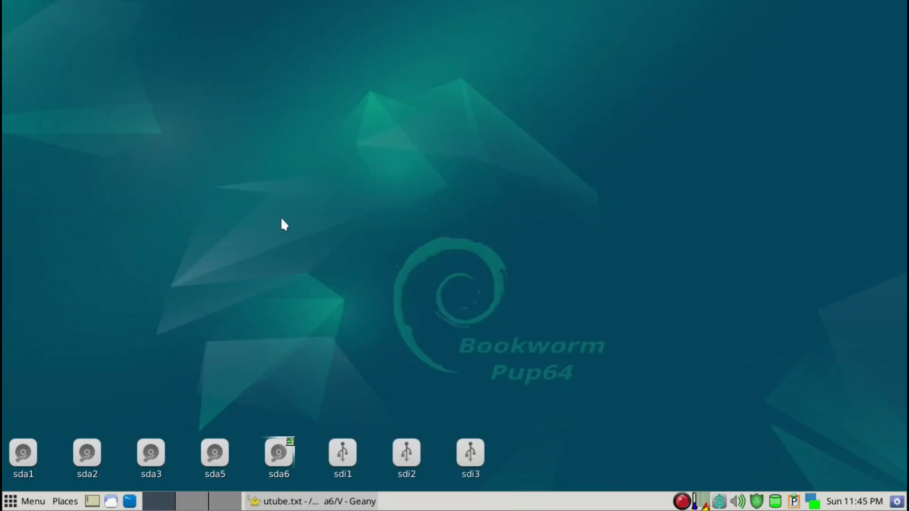
# Open the sdi1 partition and create a new folder named BW in it.
pyautogui.hotkey('alt', 'Tab')
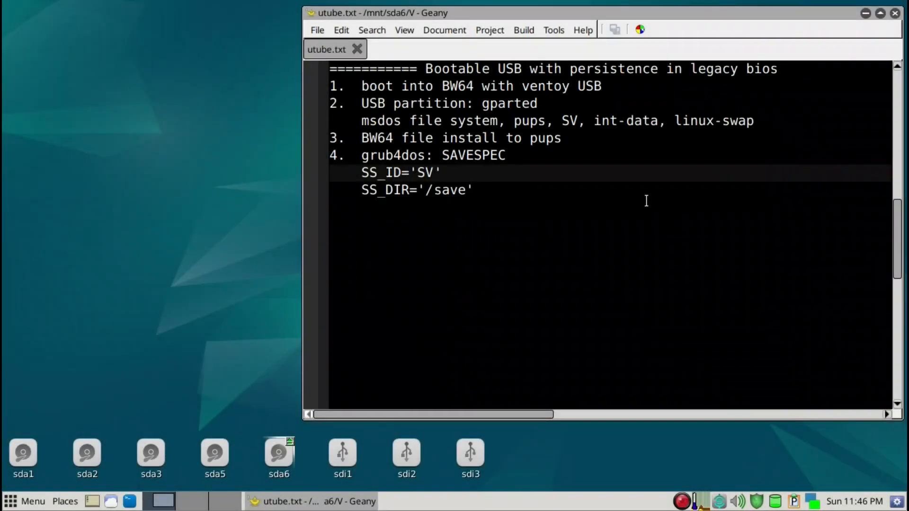
pyautogui.press('super+d')
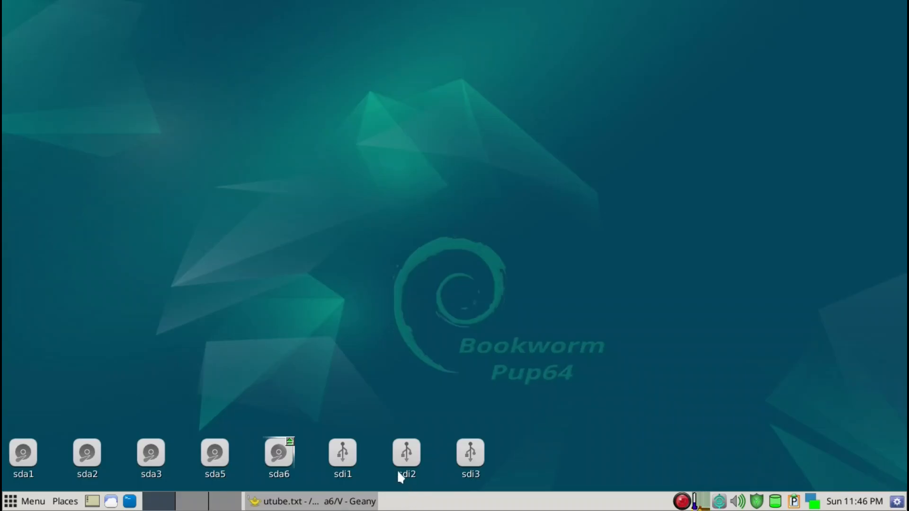
pyautogui.click(353, 458)
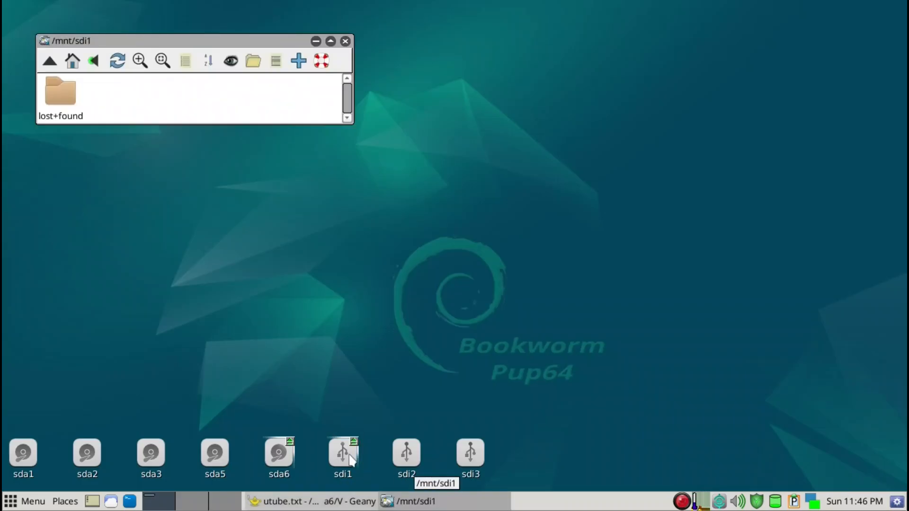
pyautogui.moveTo(183, 42); pyautogui.dragTo(269, 203)
pyautogui.rightClick(252, 262)
pyautogui.moveTo(255, 260)
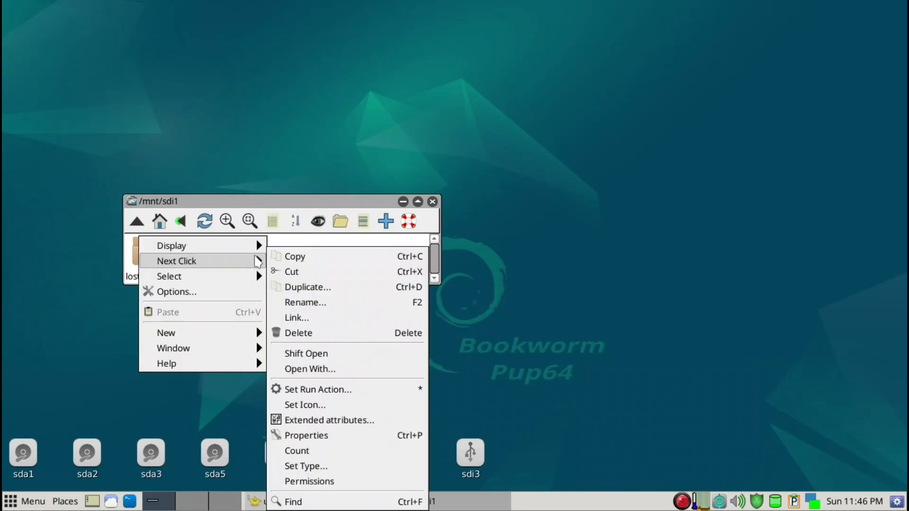
pyautogui.moveTo(217, 330)
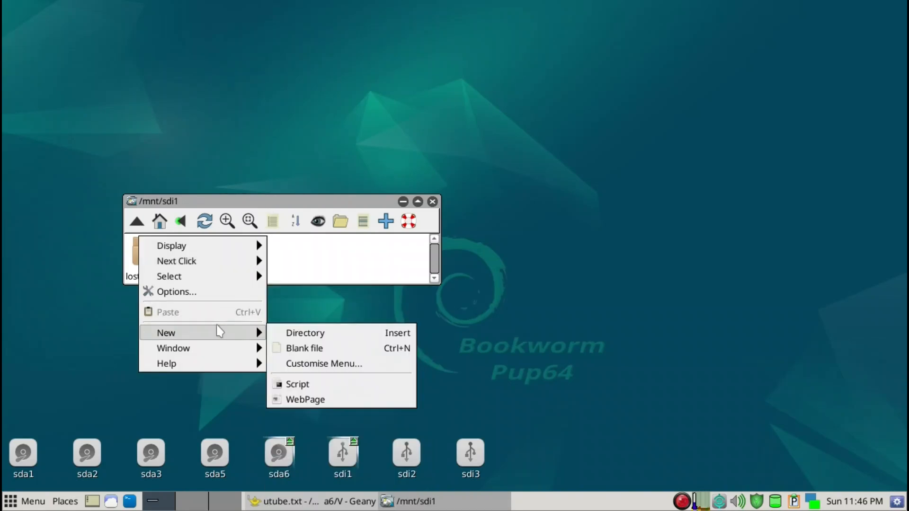
pyautogui.click(279, 332)
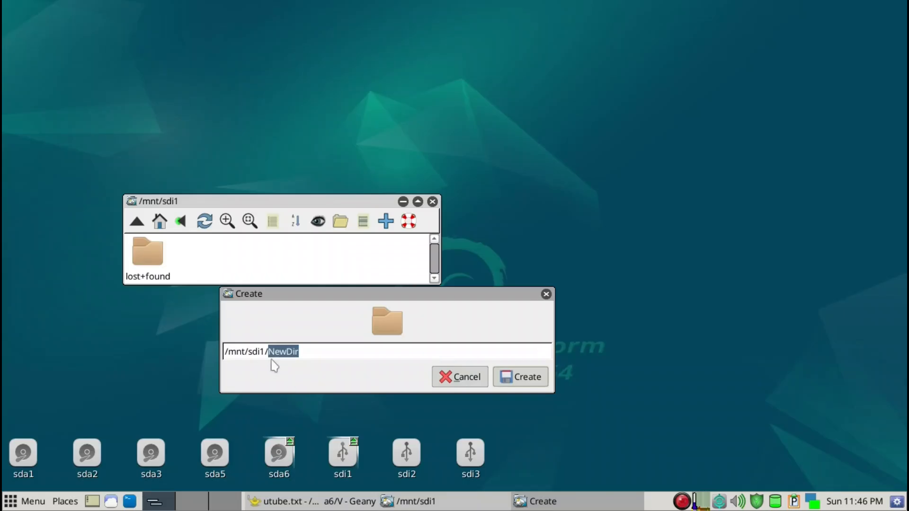
pyautogui.write('BW')
pyautogui.click(539, 382)
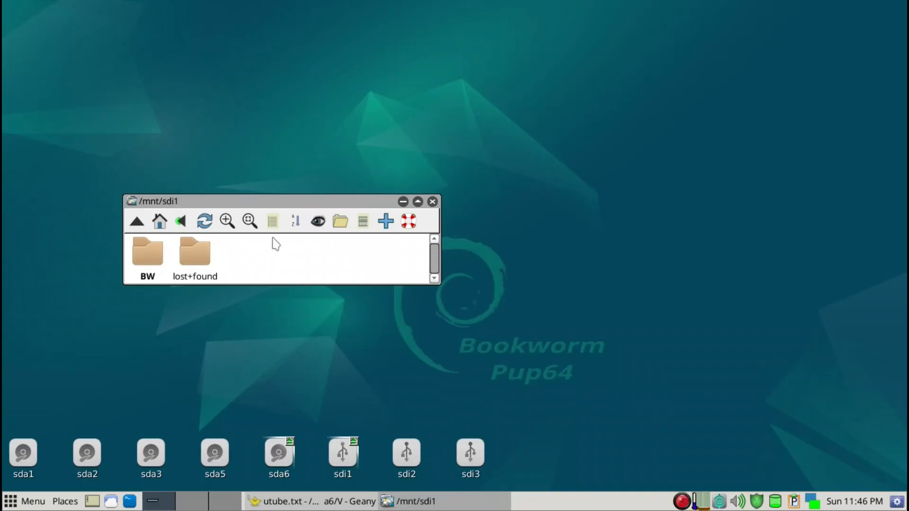
# Open the BW folder on sdi1.
pyautogui.rightClick(239, 255)
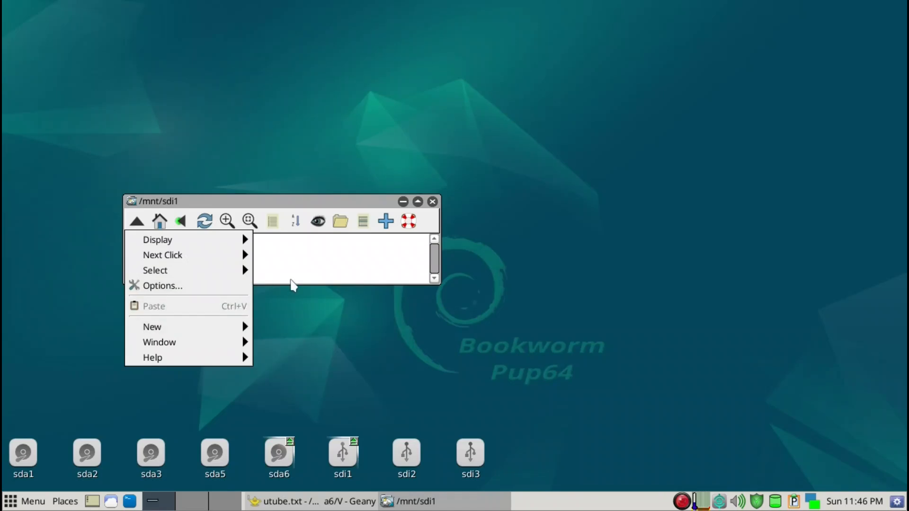
pyautogui.click(294, 279)
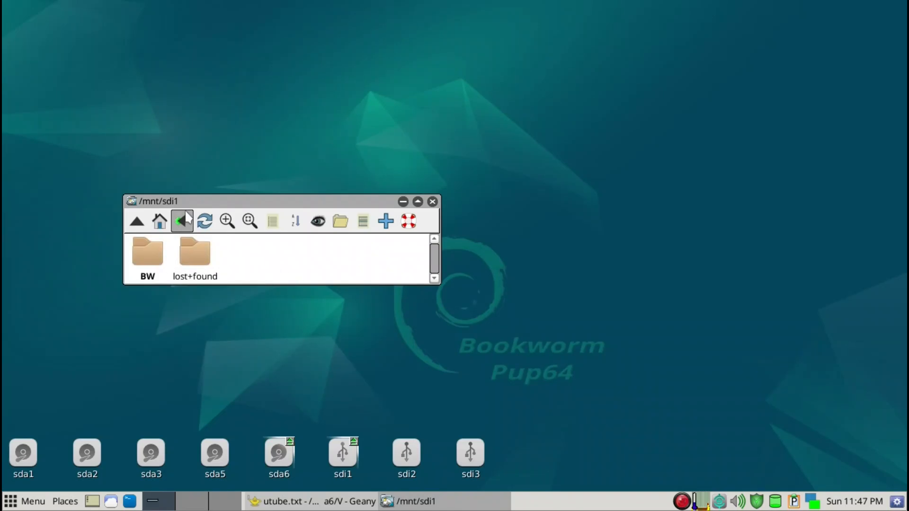
pyautogui.moveTo(185, 201); pyautogui.dragTo(160, 169)
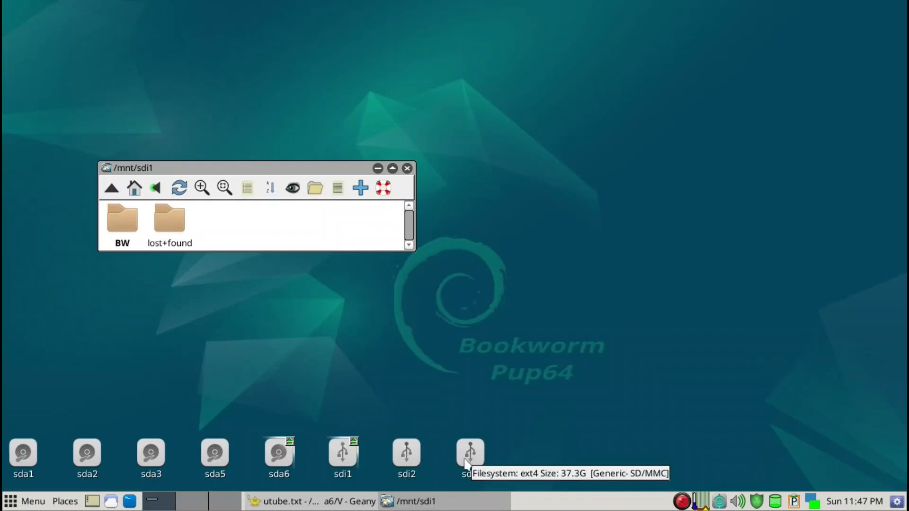
pyautogui.moveTo(291, 172); pyautogui.dragTo(257, 162)
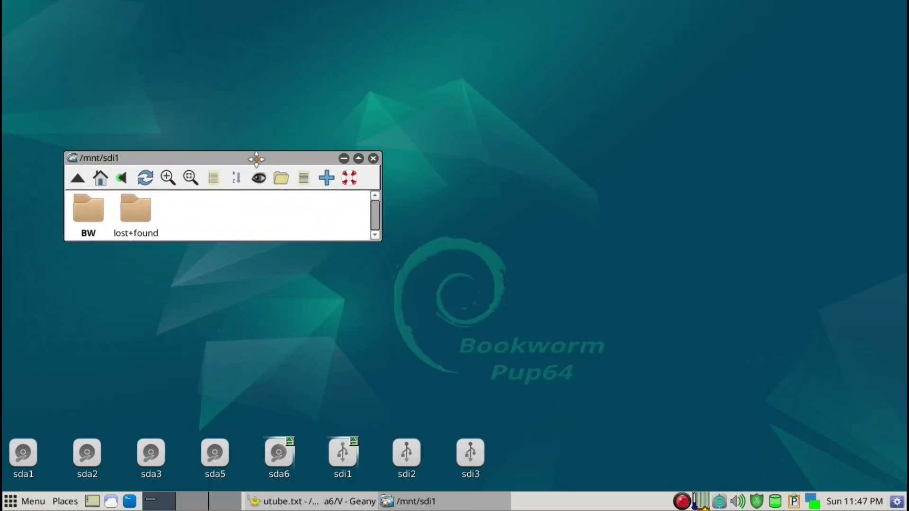
pyautogui.click(94, 220)
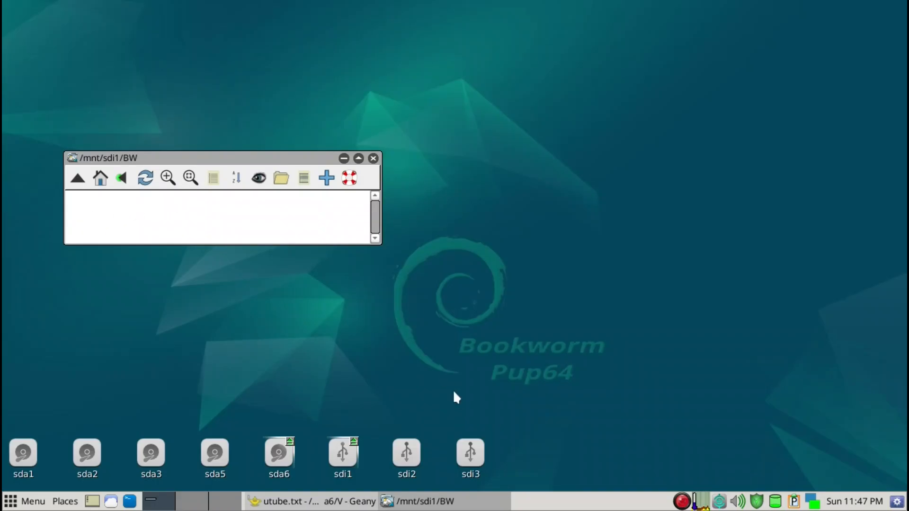
# Browse sda6 to Linux/isos in list view and mount BookwormPup64_10.0.11.iso.
pyautogui.moveTo(277, 466)
pyautogui.click(279, 465)
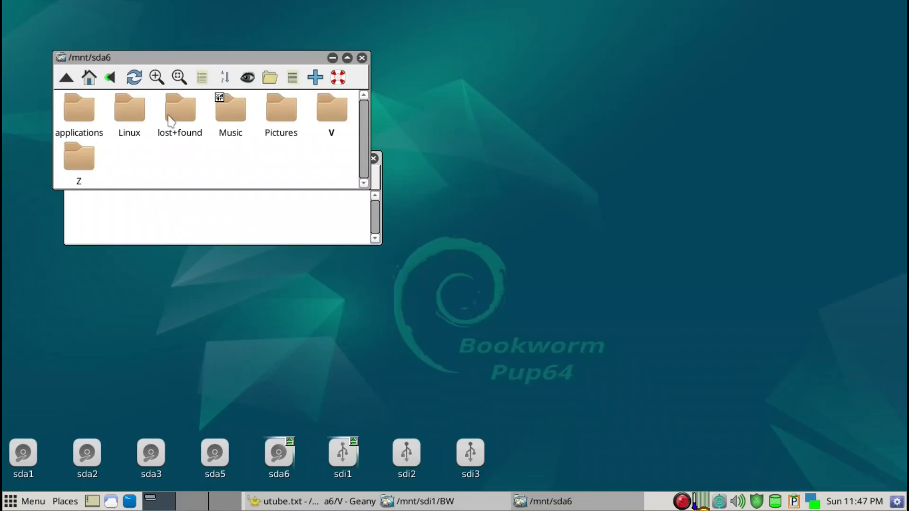
pyautogui.click(119, 116)
pyautogui.click(162, 122)
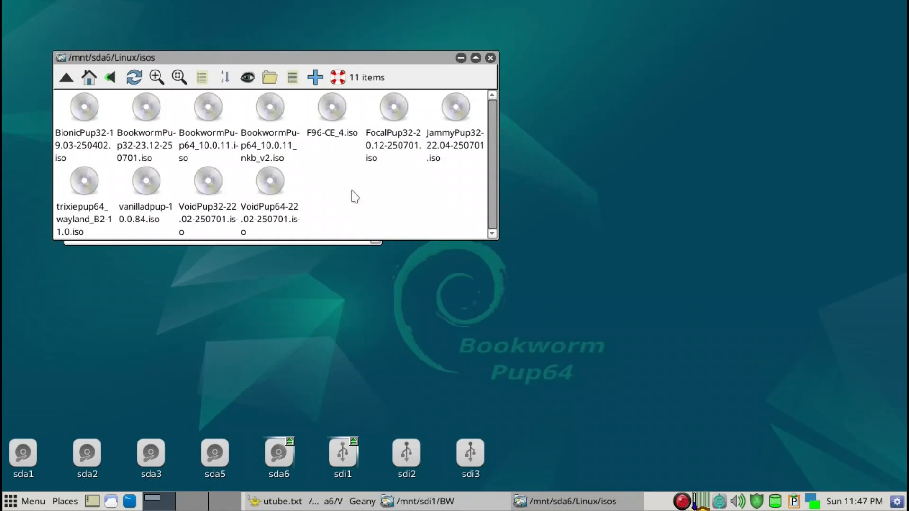
pyautogui.press('-')
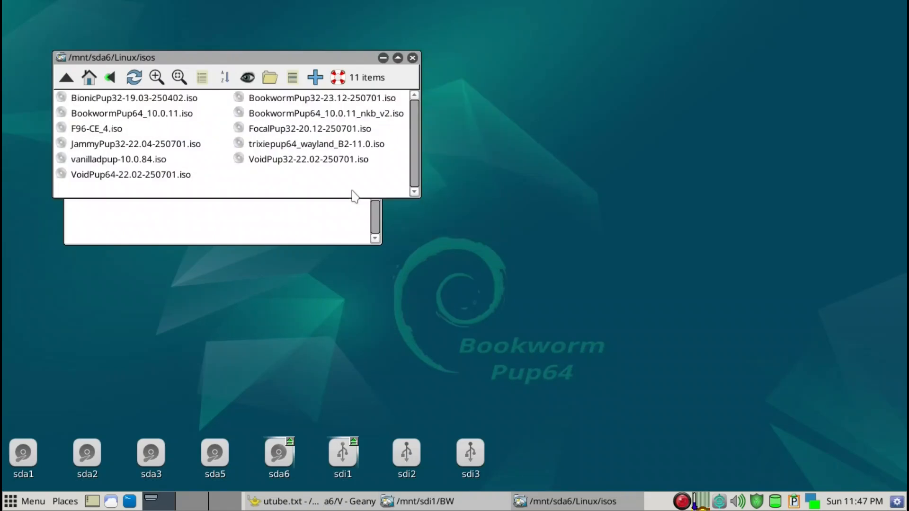
pyautogui.click(130, 116)
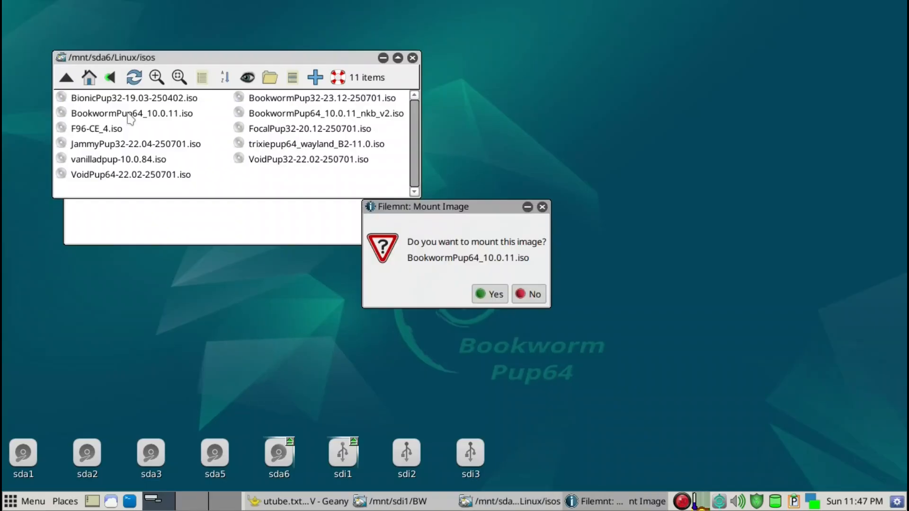
pyautogui.click(491, 293)
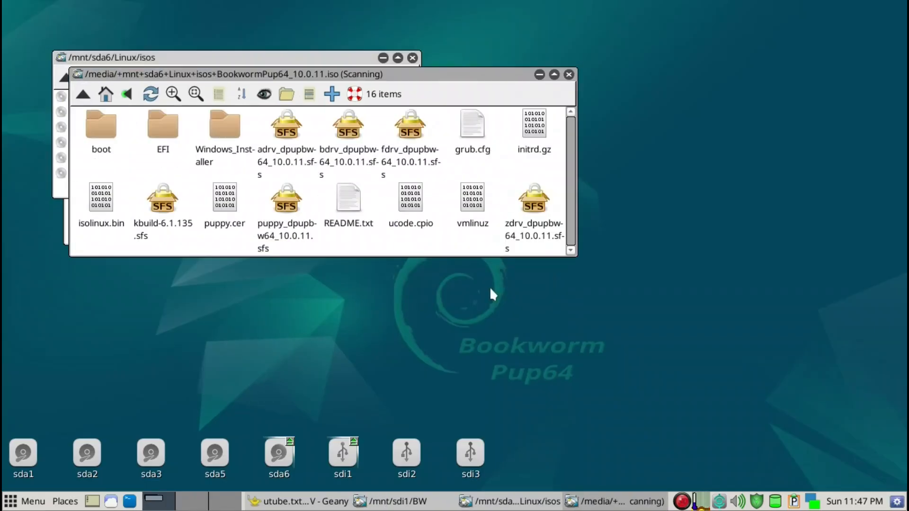
# Select the adrv, bdrv, fdrv, zdrv, puppy and kbuild sfs files plus vmlinuz, ucode.cpio and initrd.gz in the mounted ISO.
pyautogui.moveTo(408, 74); pyautogui.dragTo(617, 151)
pyautogui.moveTo(343, 57); pyautogui.dragTo(615, 28)
pyautogui.click(228, 229)
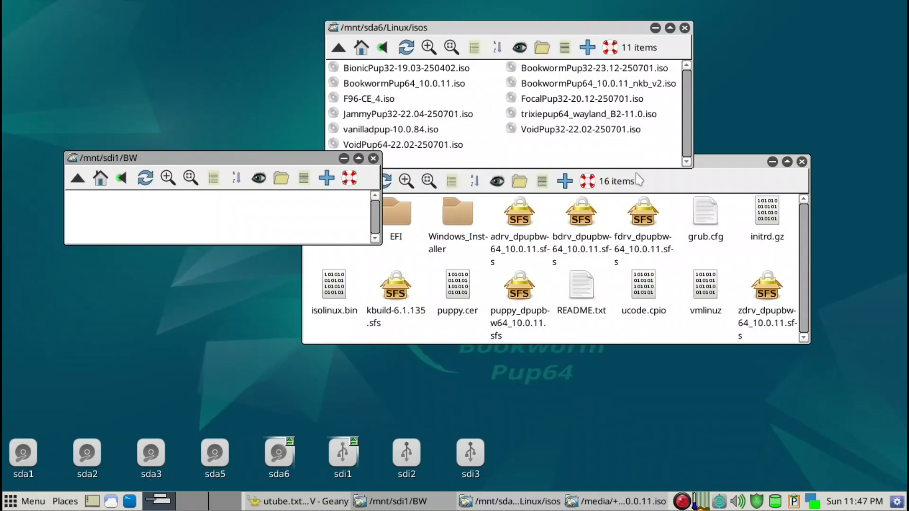
pyautogui.moveTo(728, 171); pyautogui.dragTo(734, 169)
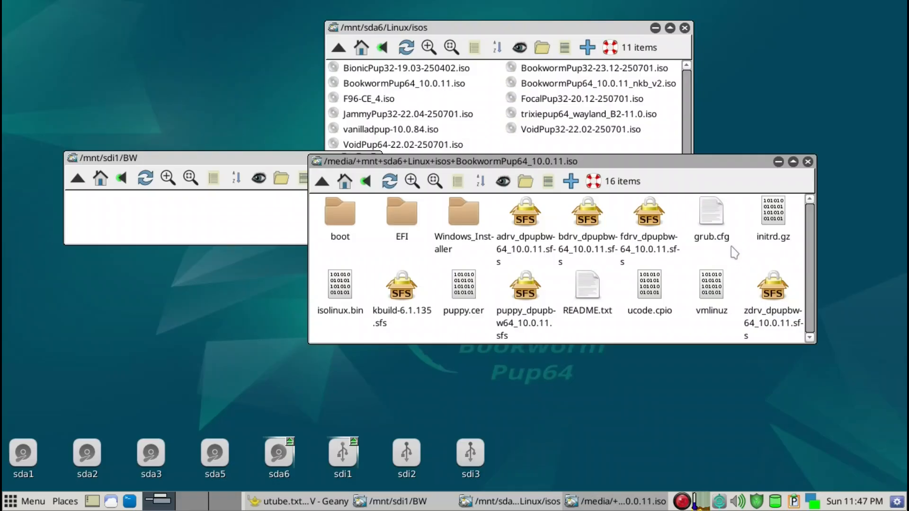
pyautogui.scroll(-1, 732, 246)
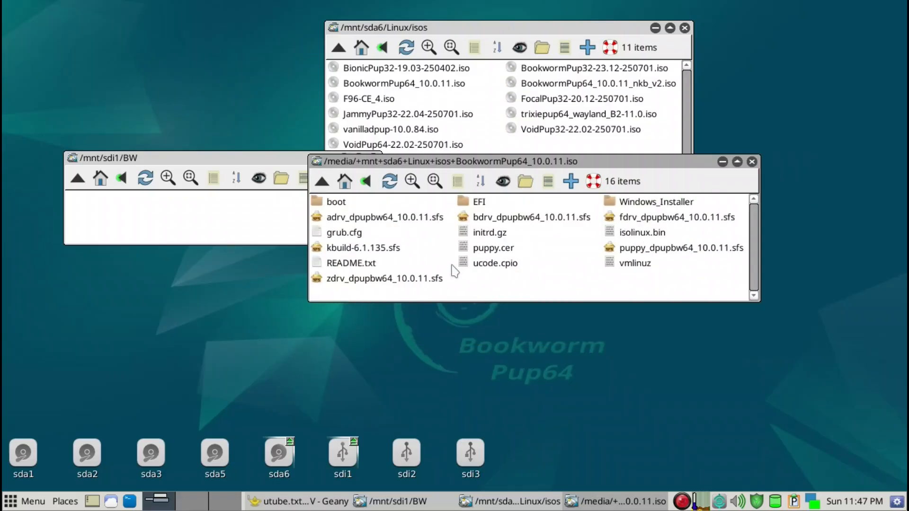
pyautogui.click(428, 219)
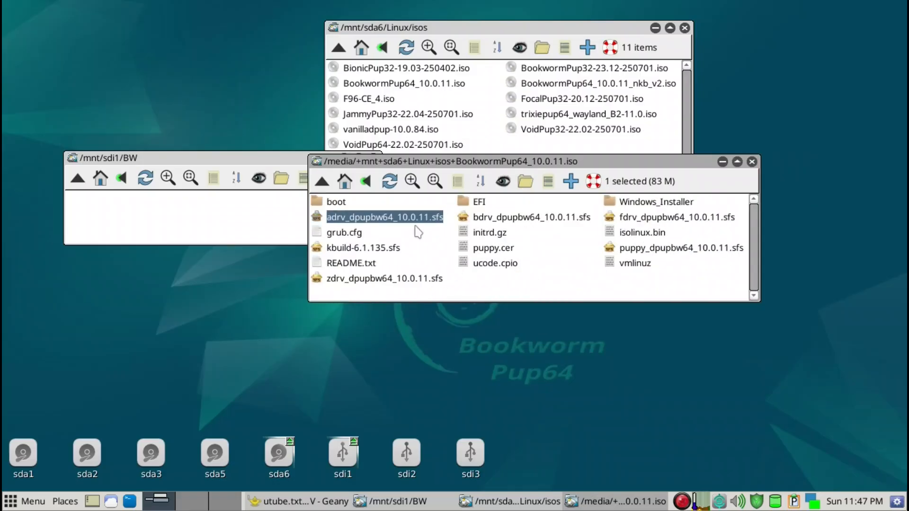
pyautogui.keyDown('ctrl'); pyautogui.click(371, 248); pyautogui.keyUp('ctrl')
pyautogui.keyDown('ctrl'); pyautogui.click(383, 280); pyautogui.keyUp('ctrl')
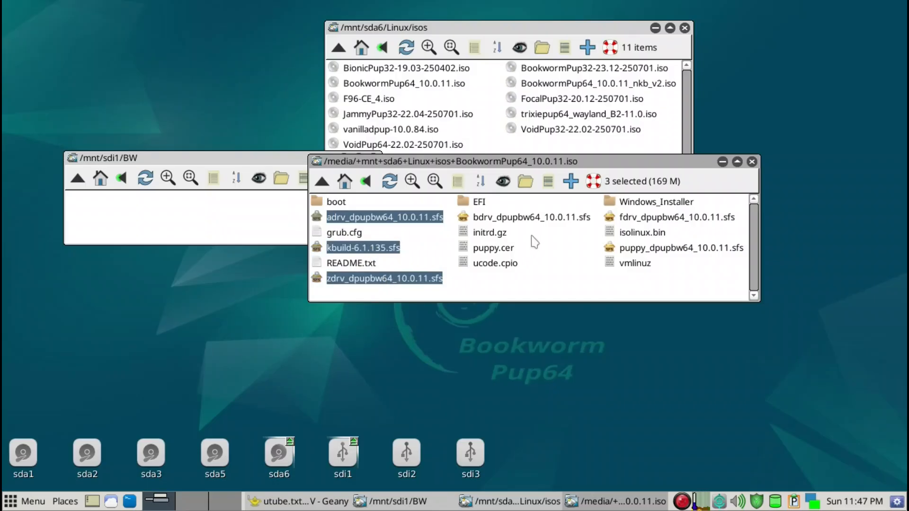
pyautogui.keyDown('ctrl'); pyautogui.click(538, 219); pyautogui.keyUp('ctrl')
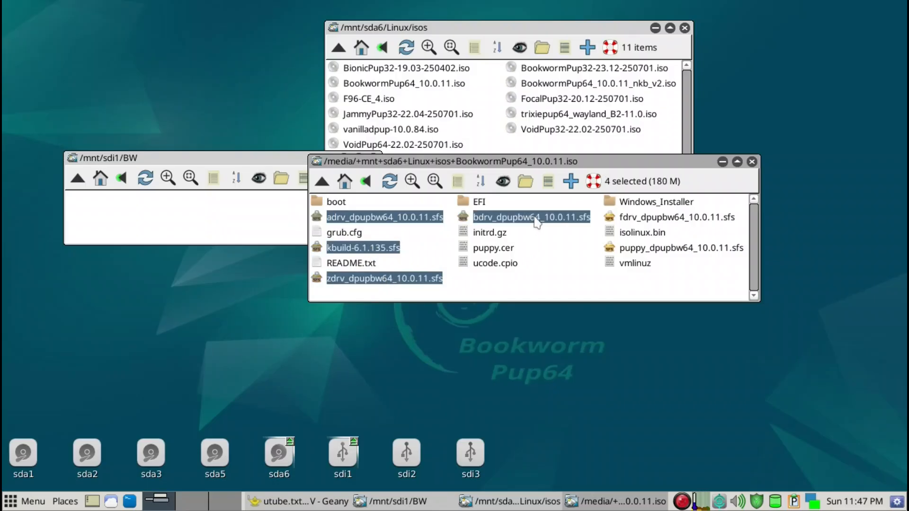
pyautogui.keyDown('ctrl'); pyautogui.click(645, 219); pyautogui.keyUp('ctrl')
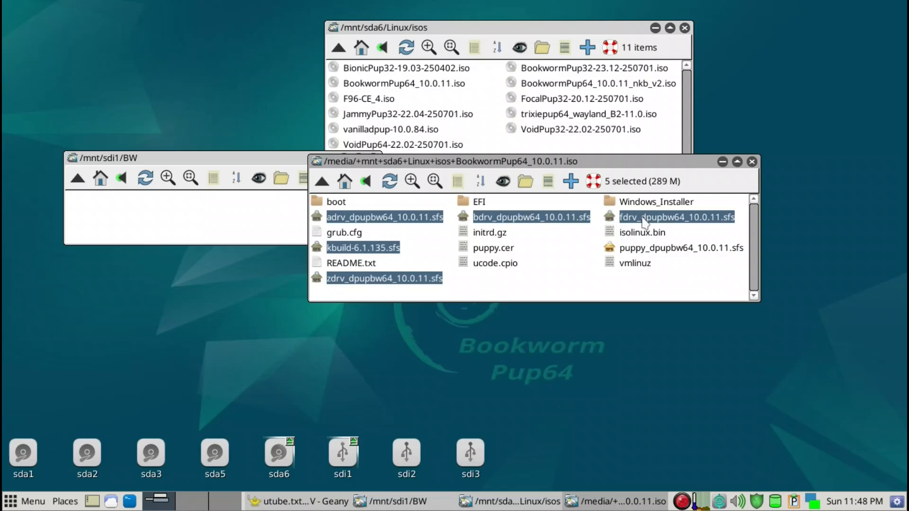
pyautogui.keyDown('ctrl'); pyautogui.click(653, 248); pyautogui.keyUp('ctrl')
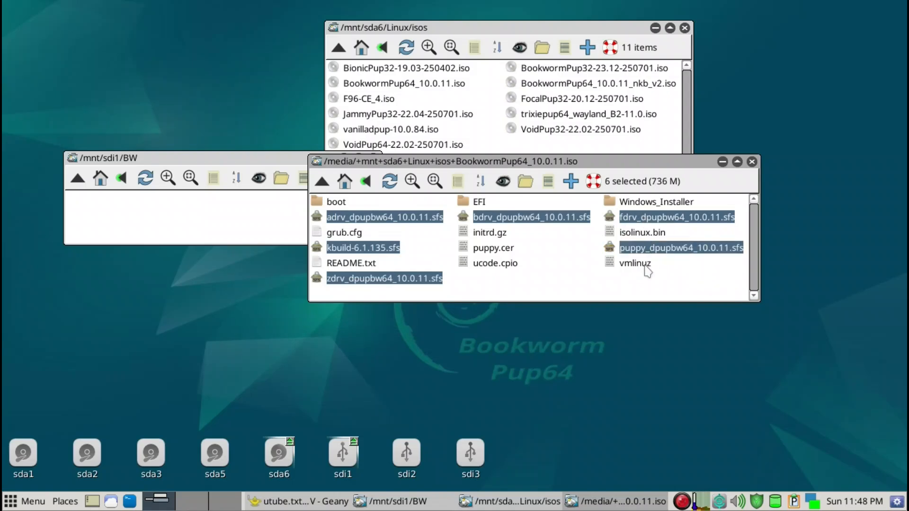
pyautogui.keyDown('ctrl'); pyautogui.click(647, 266); pyautogui.keyUp('ctrl')
pyautogui.keyDown('ctrl'); pyautogui.click(505, 266); pyautogui.keyUp('ctrl')
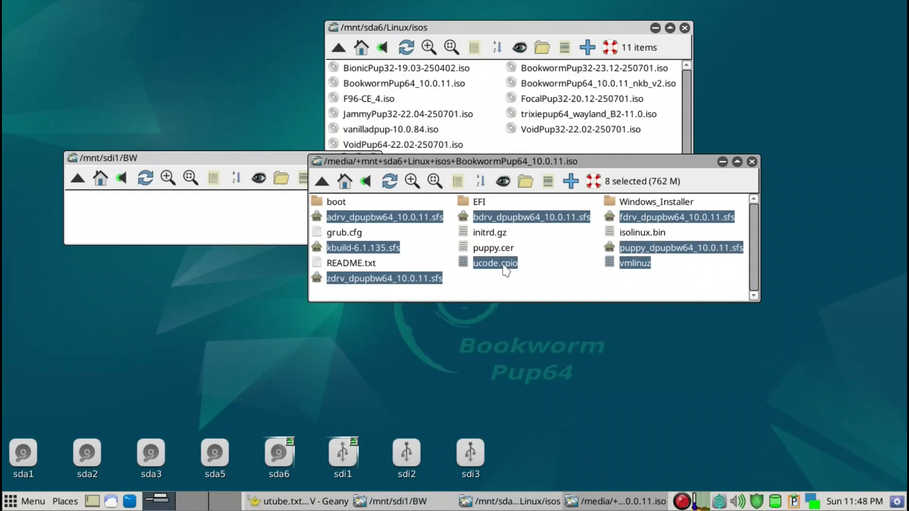
pyautogui.keyDown('ctrl'); pyautogui.click(501, 233); pyautogui.keyUp('ctrl')
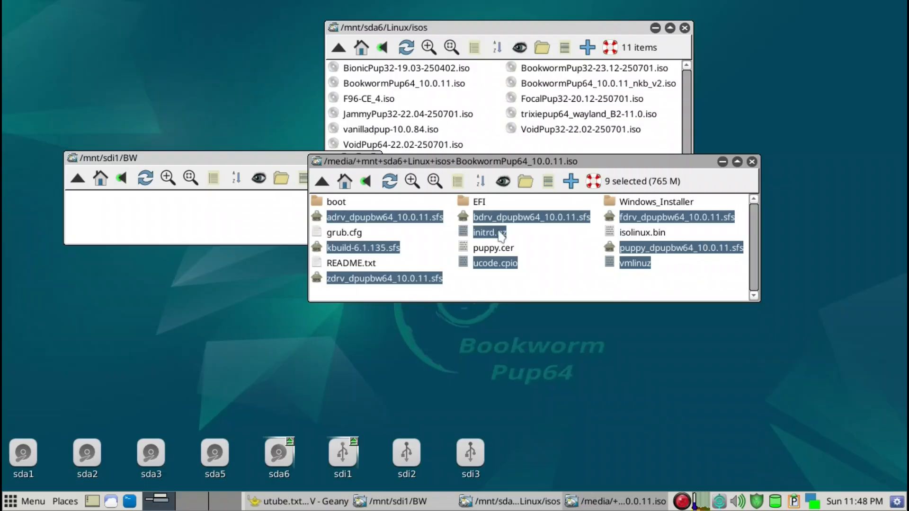
# Copy the selected files into the BW folder on sdi1.
pyautogui.moveTo(495, 220); pyautogui.dragTo(224, 215)
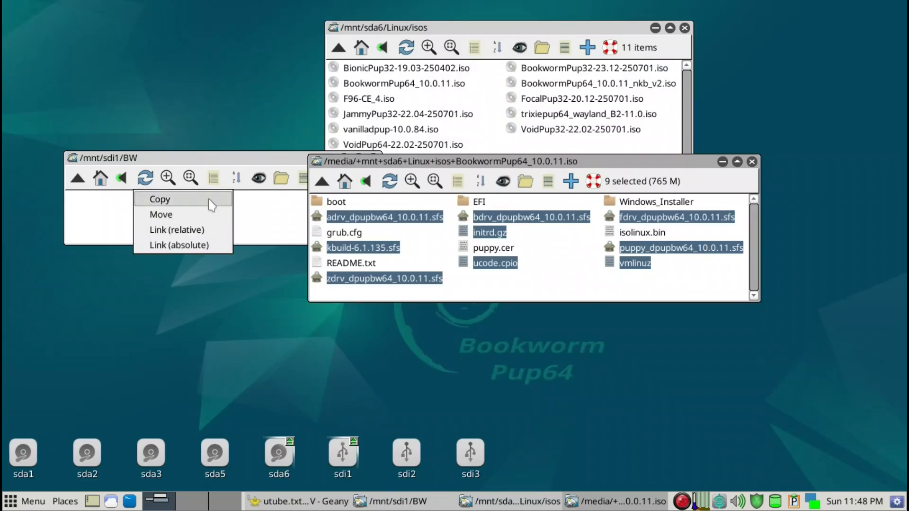
pyautogui.click(212, 205)
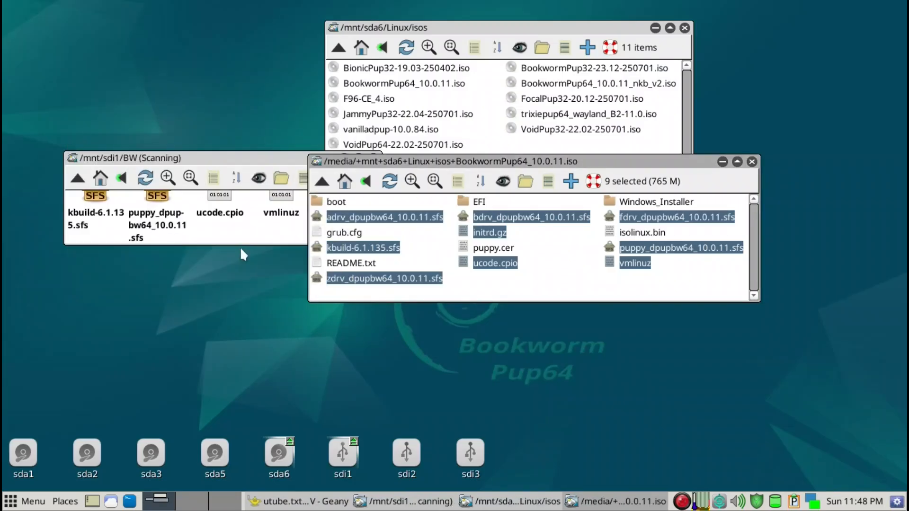
pyautogui.click(239, 234)
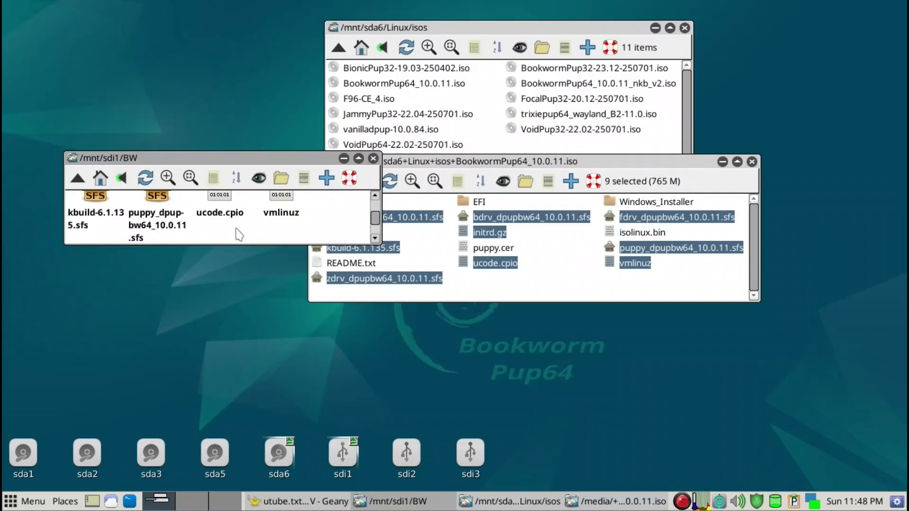
# Close the file manager windows and open the sdi2 partition.
pyautogui.press('BackSpace')
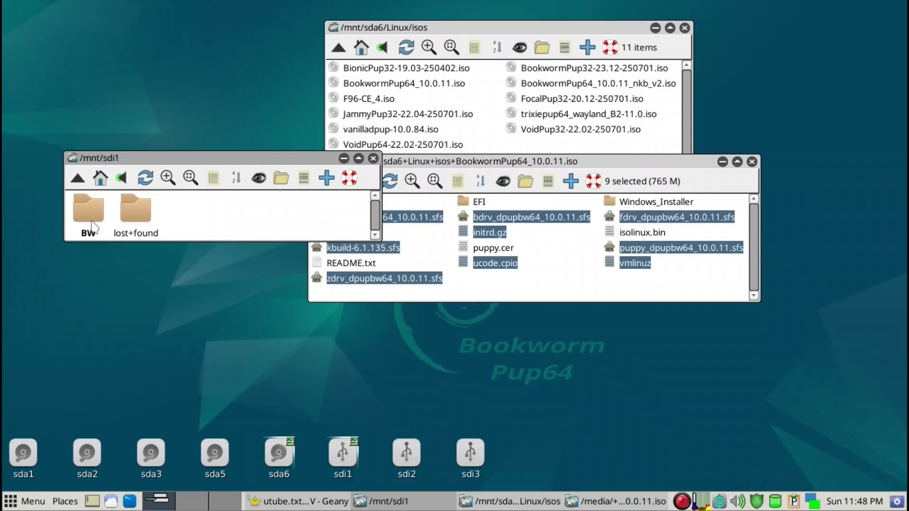
pyautogui.press('-')
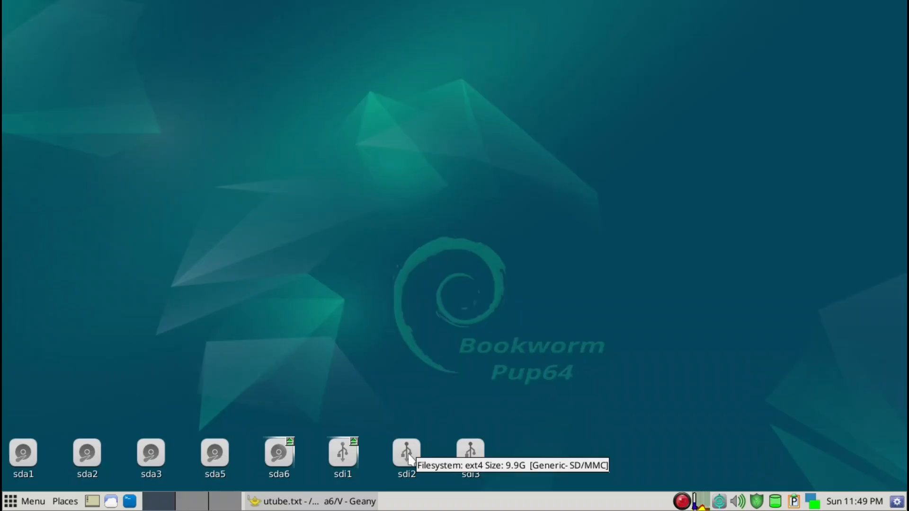
pyautogui.click(407, 454)
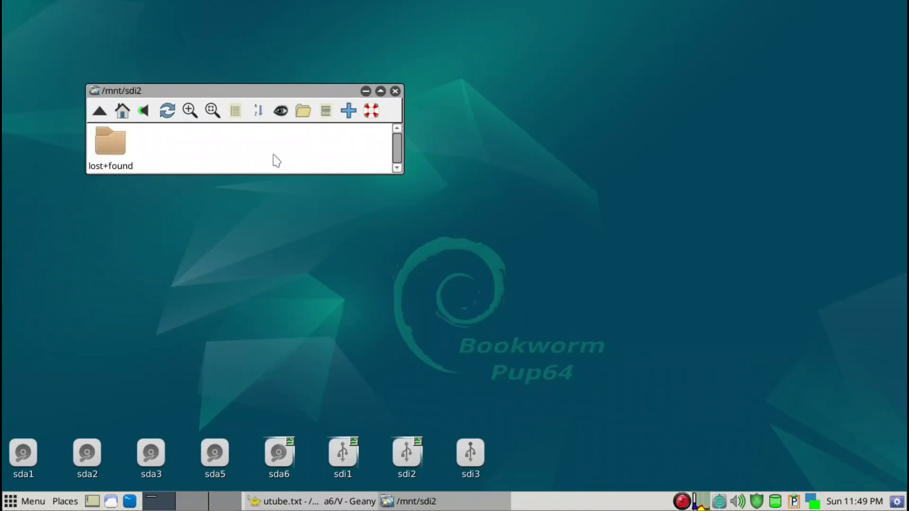
# Create a new folder named save on sdi2 and close its window.
pyautogui.rightClick(276, 160)
pyautogui.moveTo(266, 229)
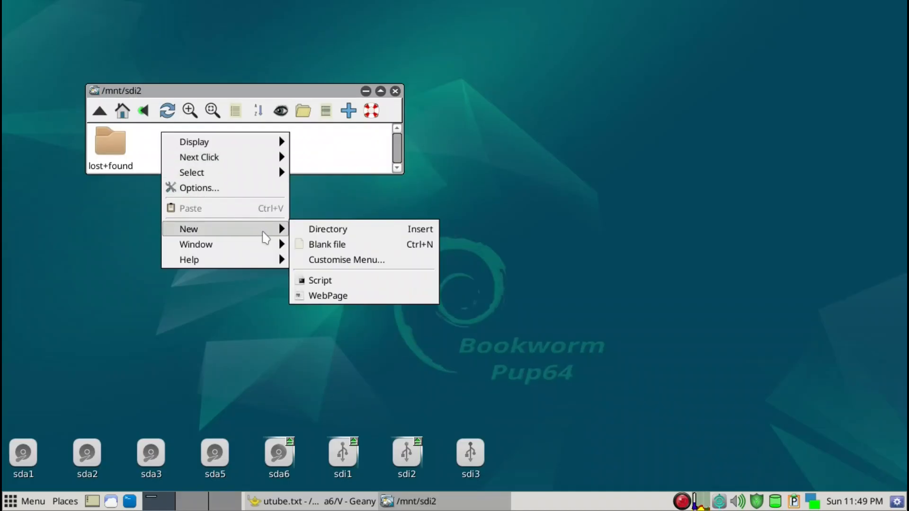
pyautogui.click(316, 230)
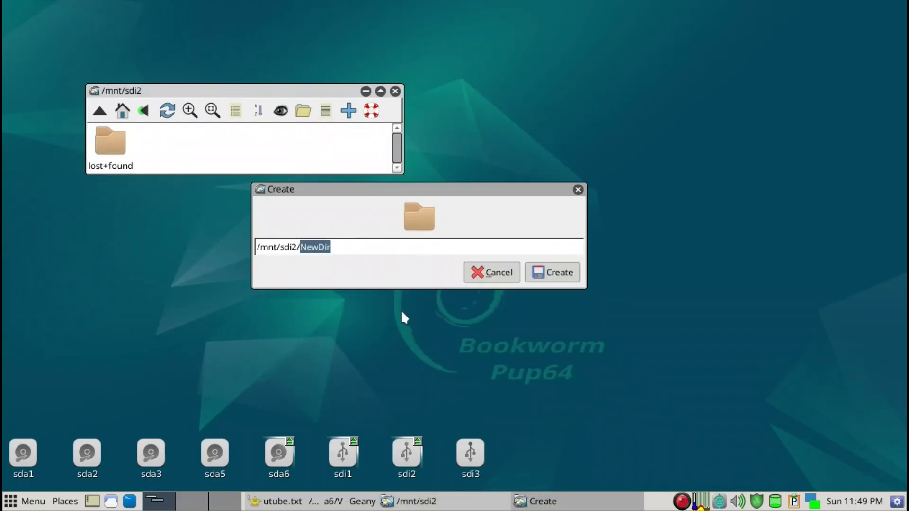
pyautogui.write('utube')
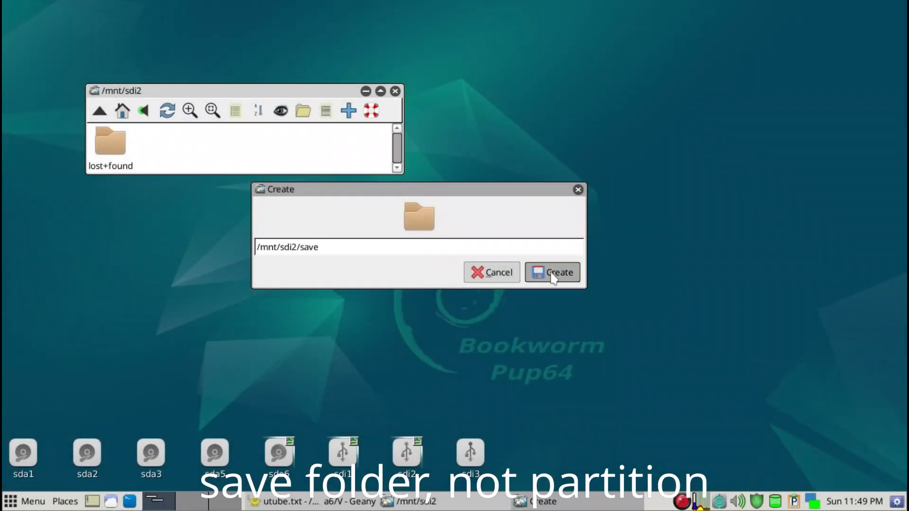
pyautogui.click(553, 276)
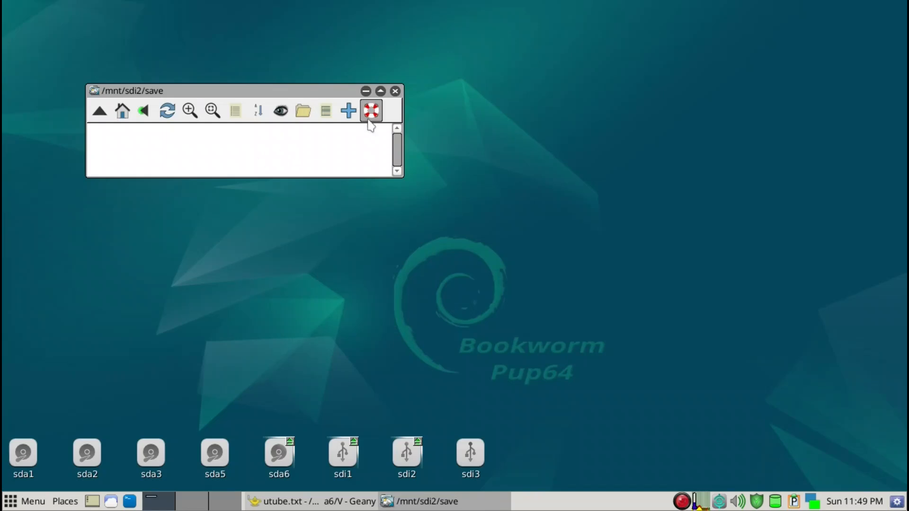
pyautogui.click(395, 91)
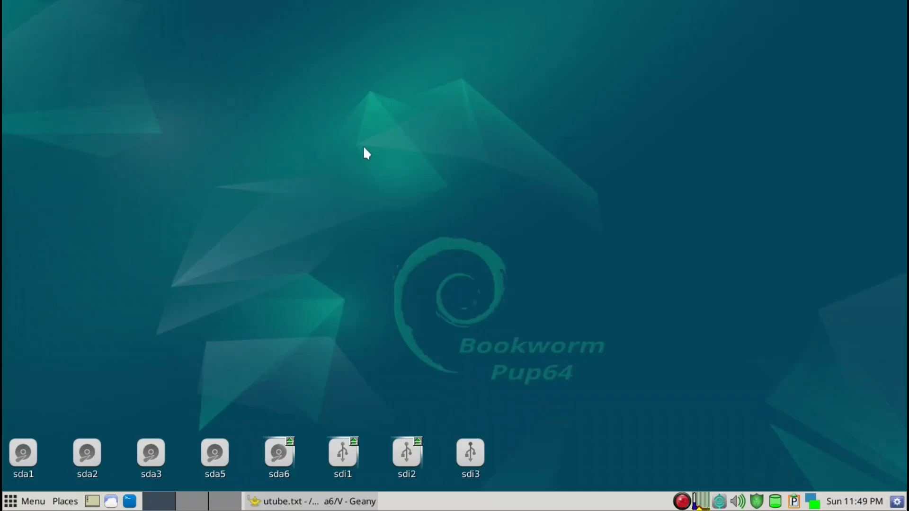
# Launch Grub4DosConfig for the sdi drive with search within only this device and legacy compatible menu.lst enabled.
pyautogui.hotkey('ctrl', 'space')
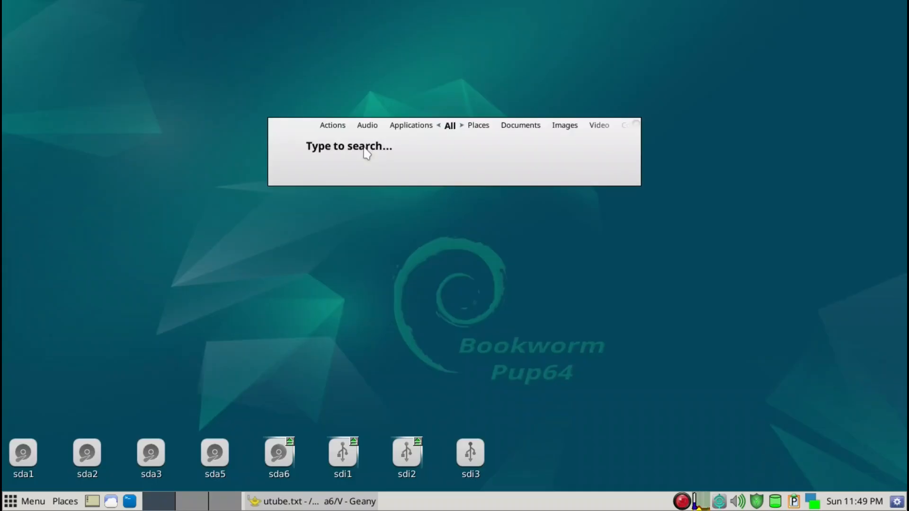
pyautogui.write('grub')
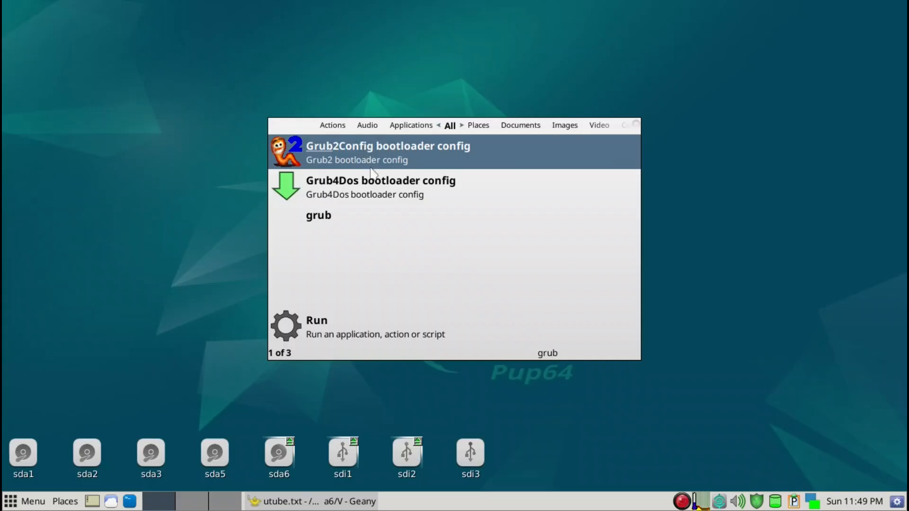
pyautogui.press('Down')
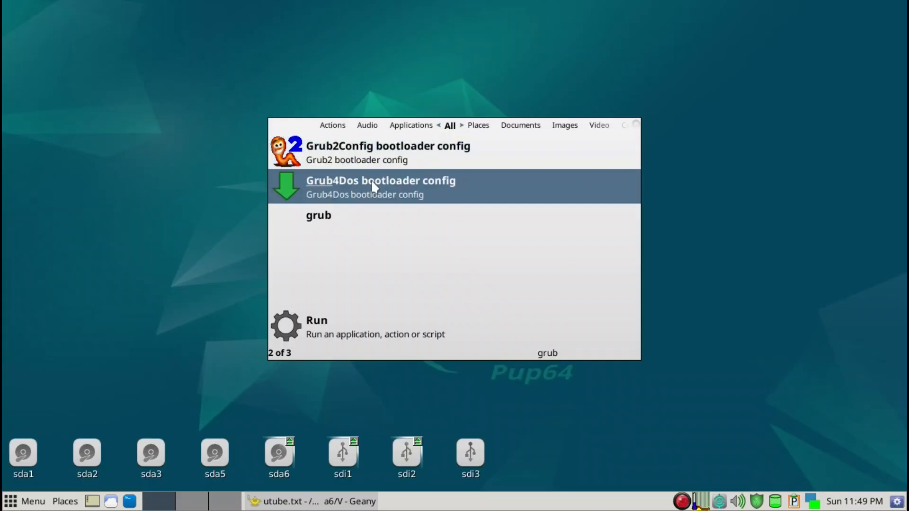
pyautogui.press('Return')
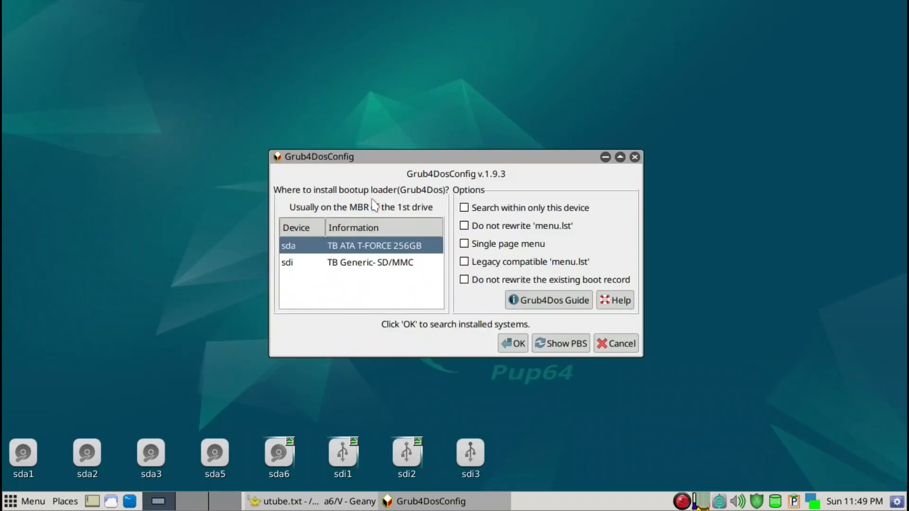
pyautogui.click(375, 263)
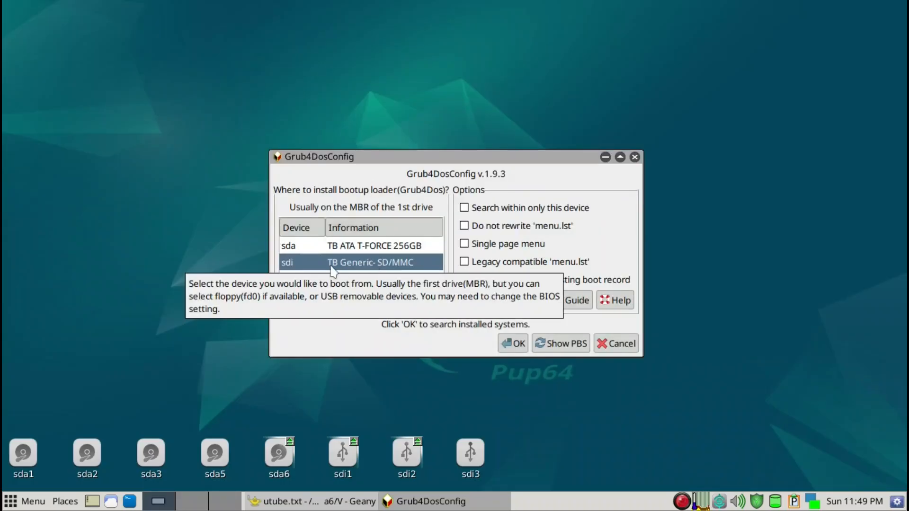
pyautogui.click(464, 208)
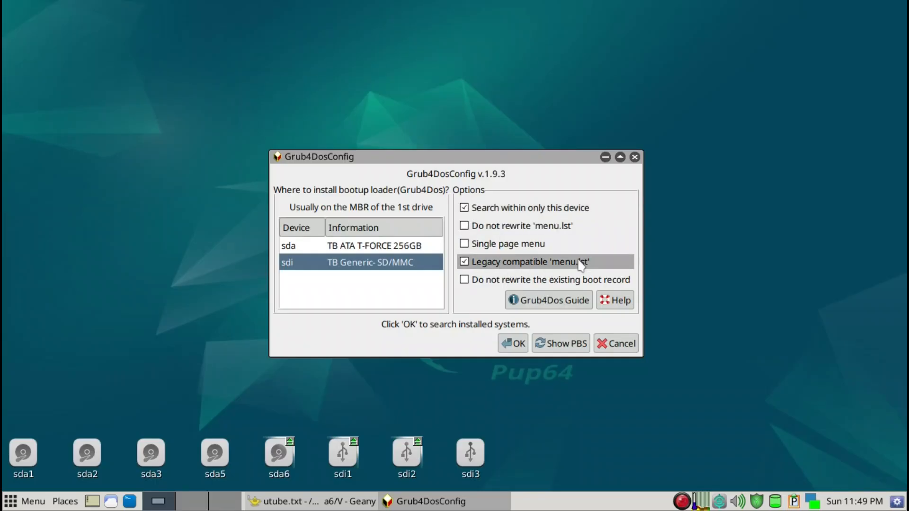
pyautogui.click(512, 343)
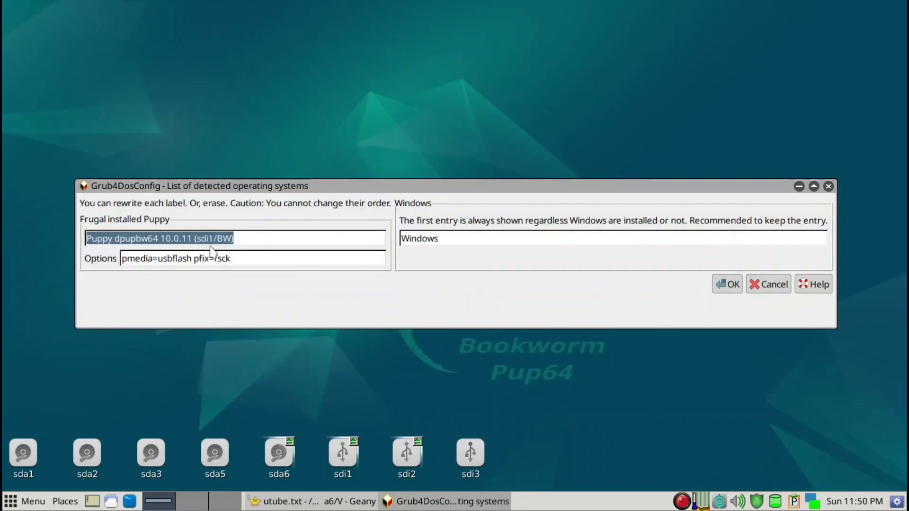
# Rename the frugal Puppy boot entry to BW and confirm installing the bootloader on sdi.
pyautogui.moveTo(243, 240); pyautogui.dragTo(3, 235)
pyautogui.write('BW')
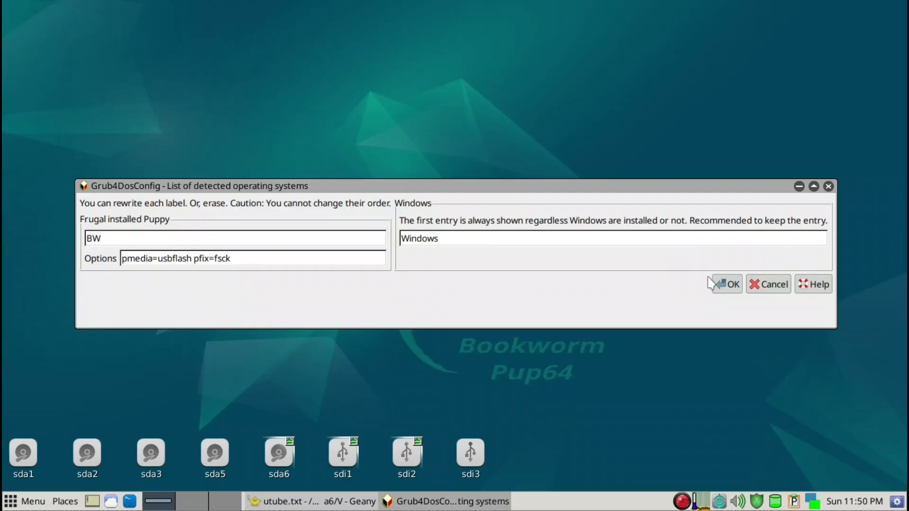
pyautogui.click(733, 285)
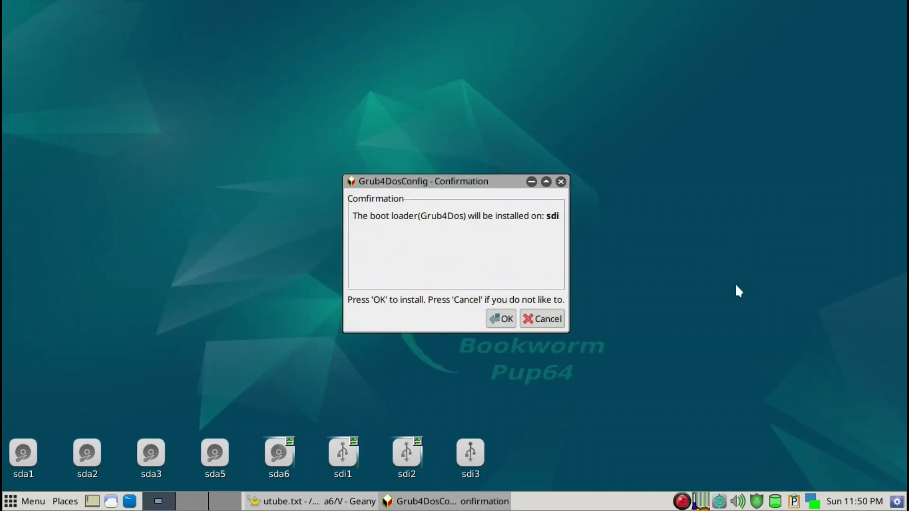
pyautogui.click(505, 320)
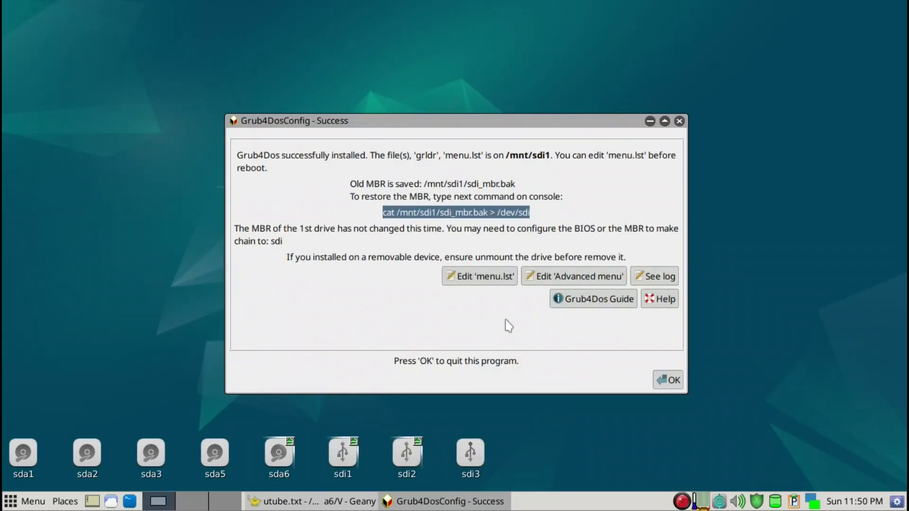
# Open menu.lst for editing and delete the Windows boot entry.
pyautogui.click(486, 283)
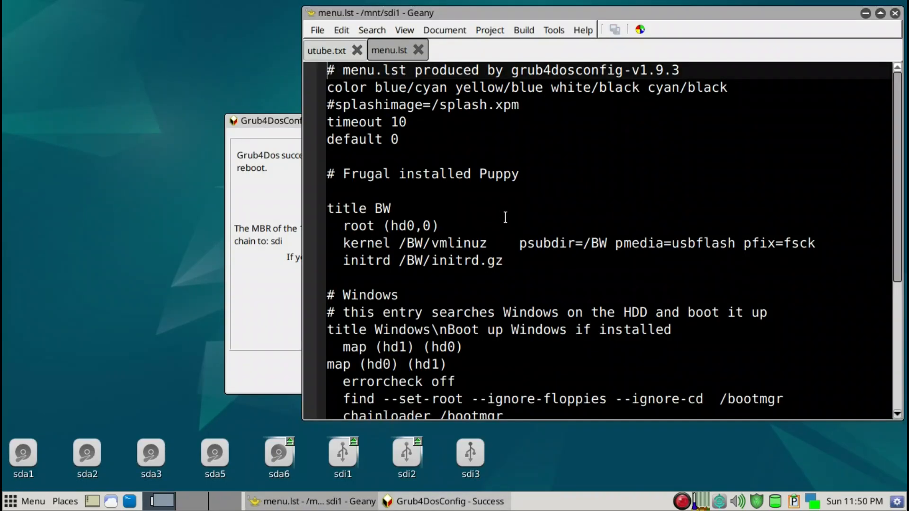
pyautogui.click(393, 207)
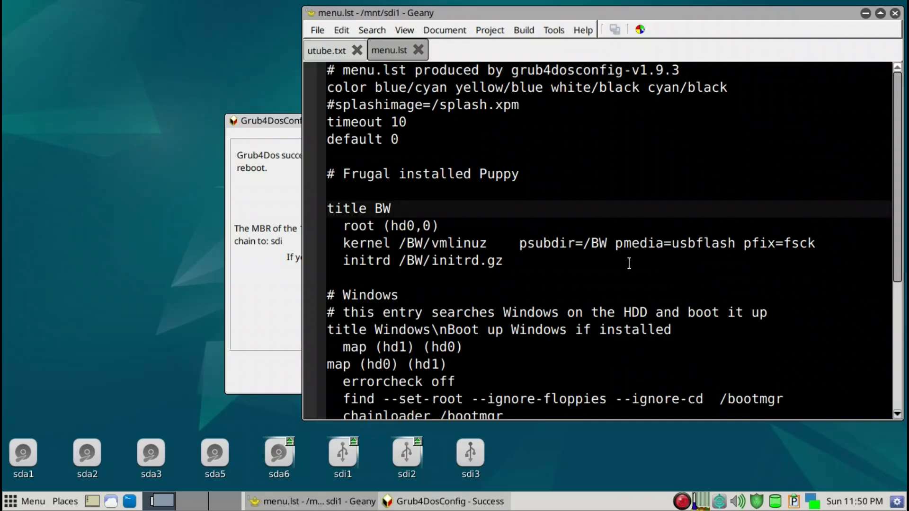
pyautogui.scroll(-4, 629, 264)
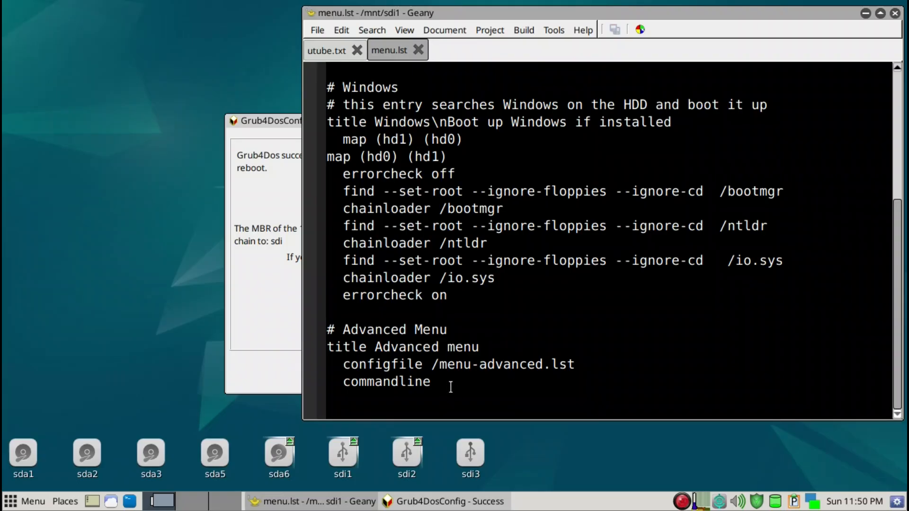
pyautogui.moveTo(471, 294); pyautogui.dragTo(304, 91)
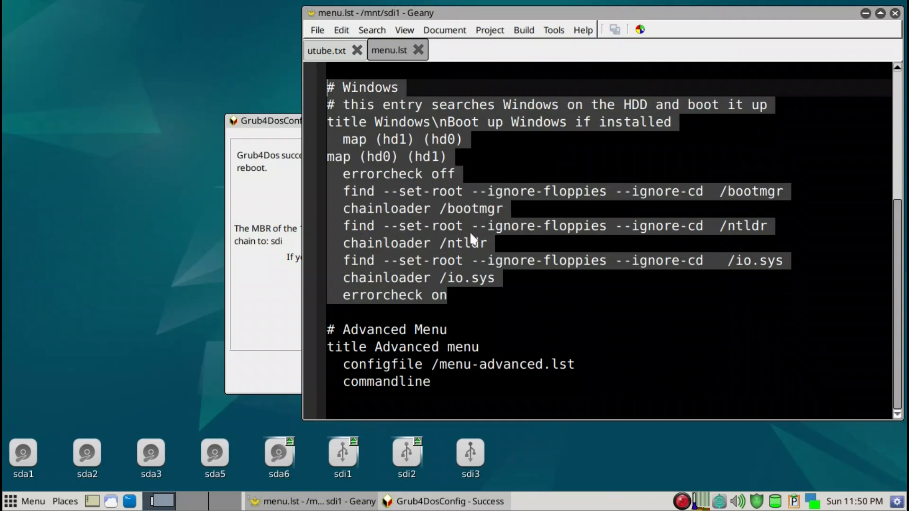
pyautogui.press('Delete')
pyautogui.press('Delete')
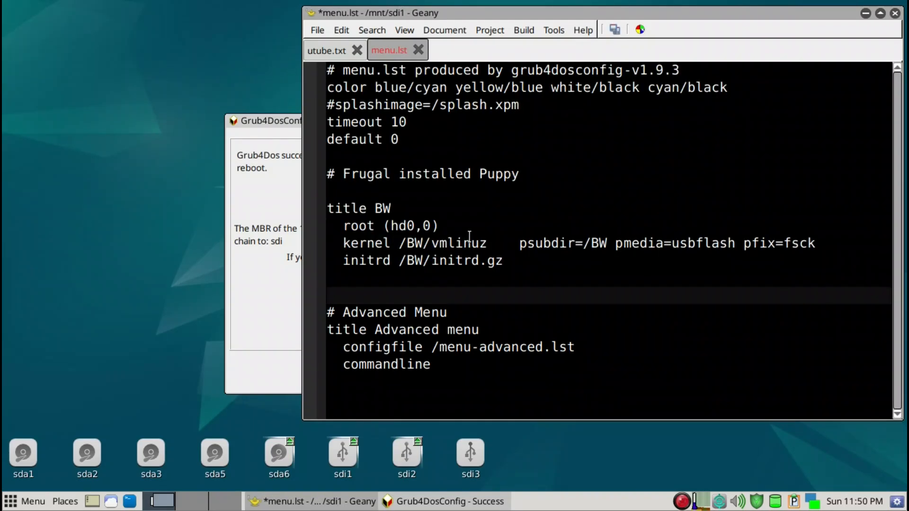
pyautogui.press('Delete')
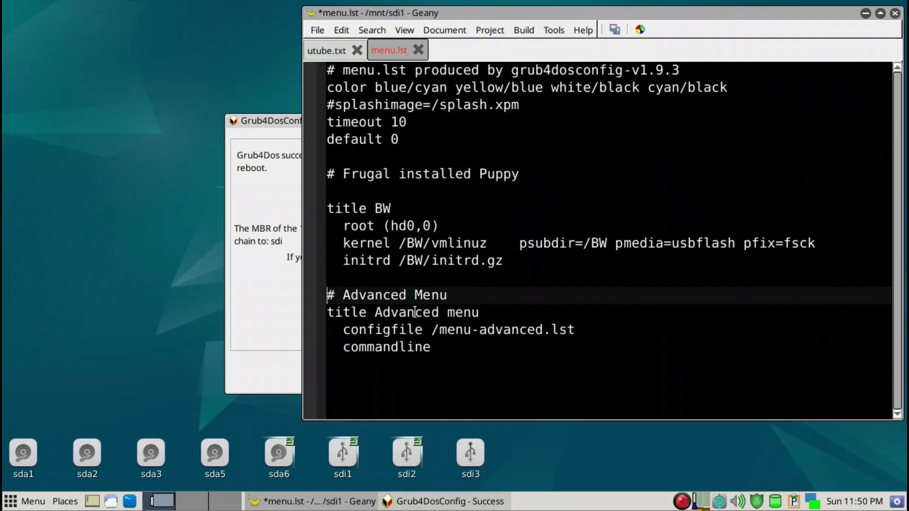
# Delete the Advanced Menu entry, save menu.lst, and close the editor and Grub4DosConfig.
pyautogui.moveTo(437, 350); pyautogui.dragTo(307, 298)
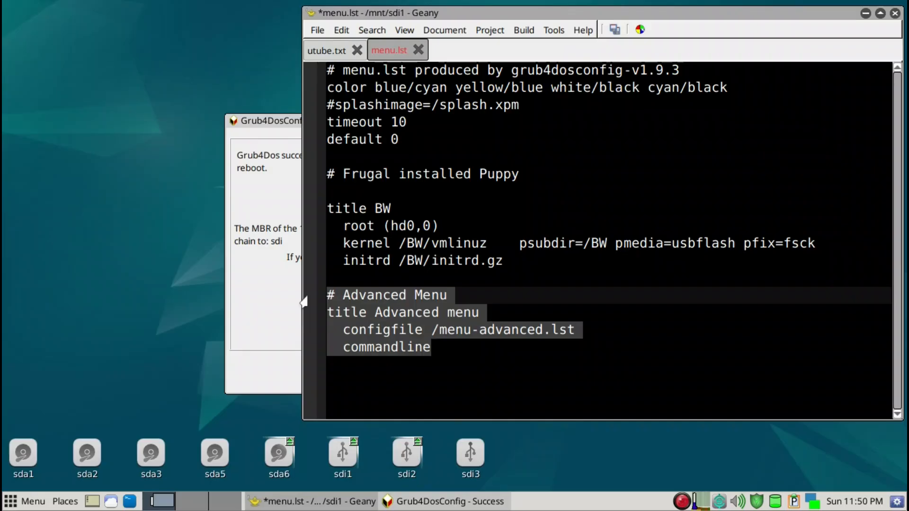
pyautogui.press('Delete')
pyautogui.press('BackSpace')
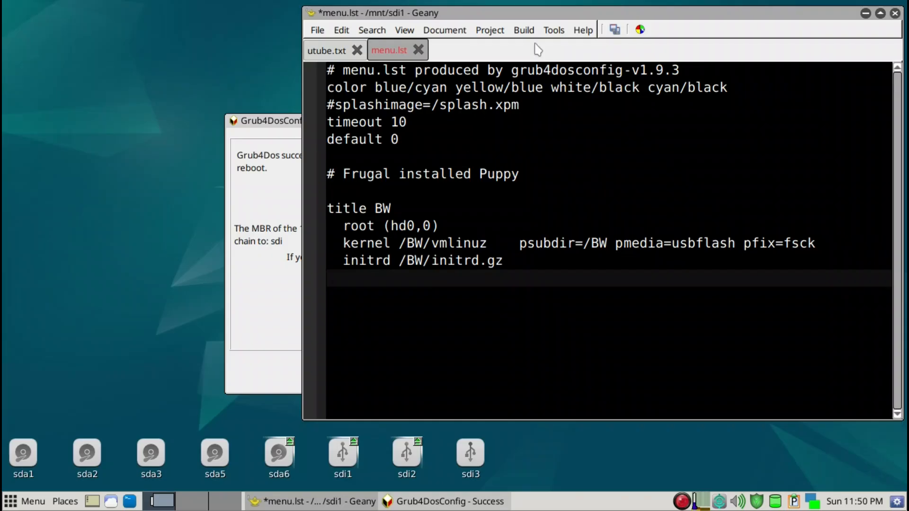
pyautogui.moveTo(546, 13); pyautogui.dragTo(533, 18)
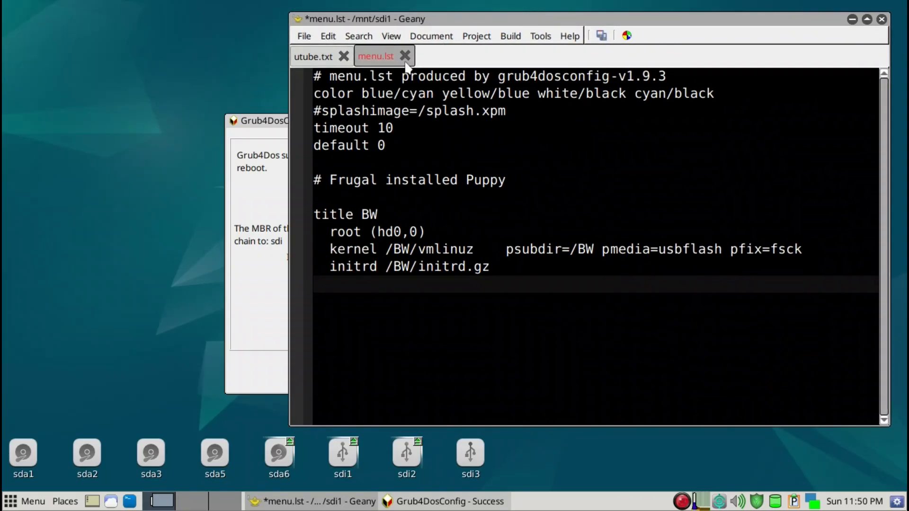
pyautogui.click(598, 38)
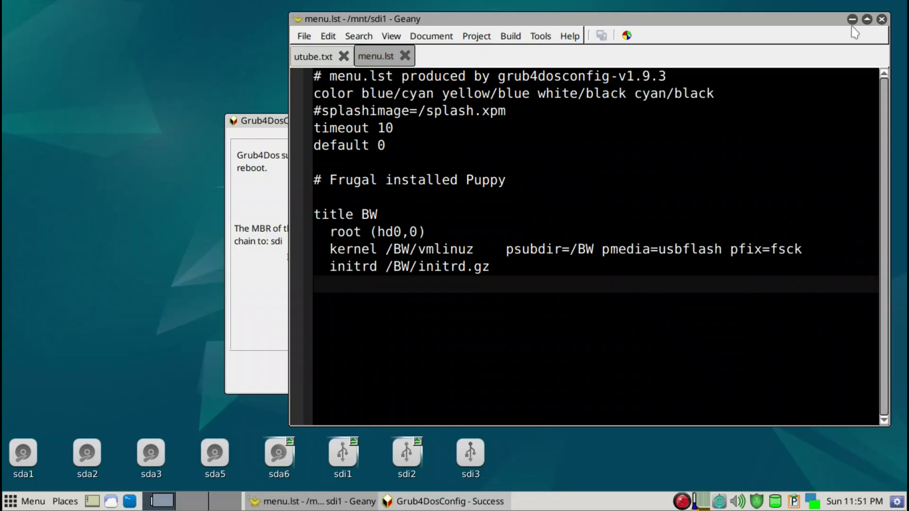
pyautogui.click(882, 20)
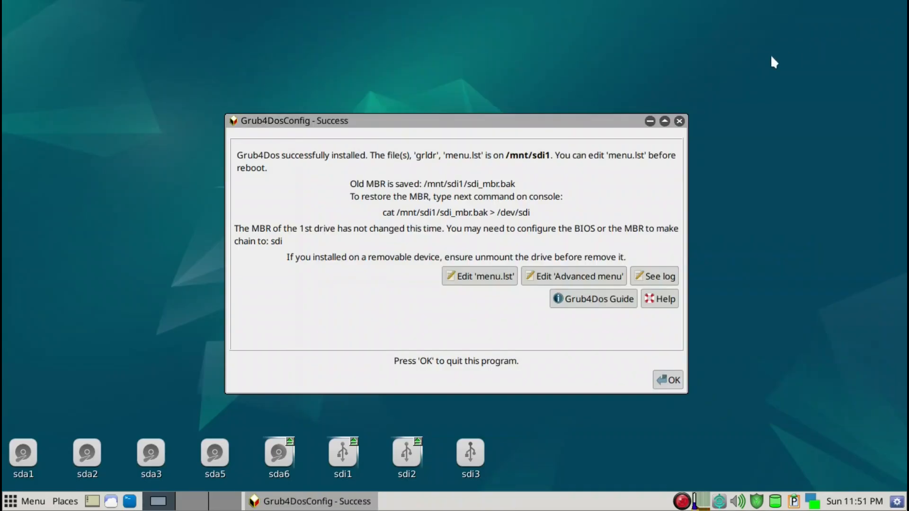
pyautogui.click(668, 380)
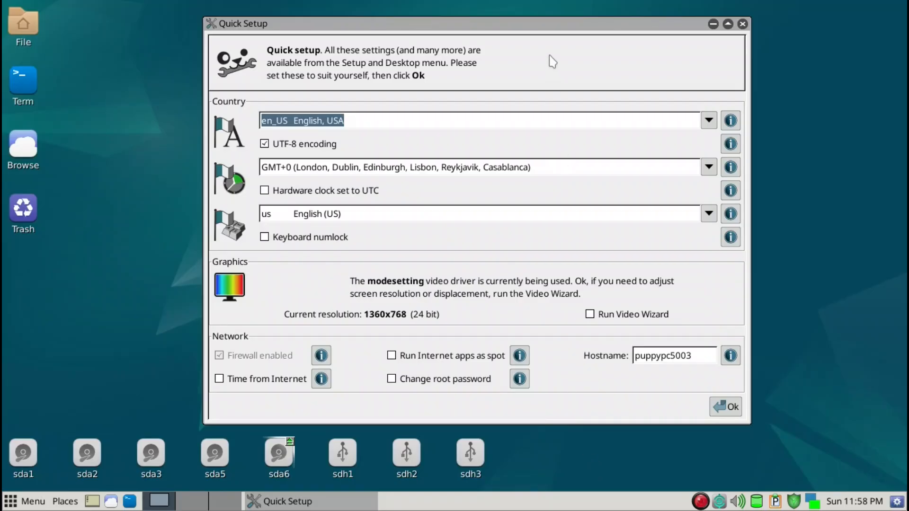
# In Quick Setup, set the time zone to America/Los_Angeles and enable Time from Internet.
pyautogui.moveTo(527, 21); pyautogui.dragTo(521, 17)
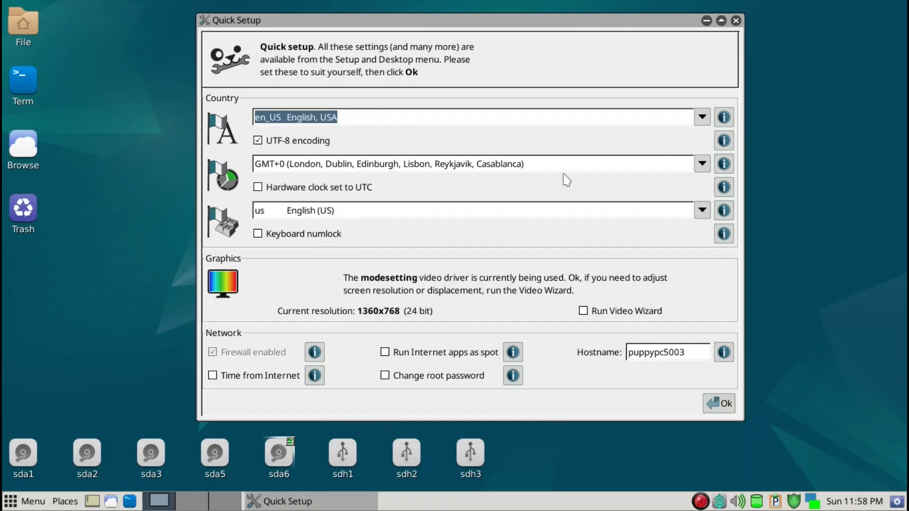
pyautogui.click(702, 164)
pyautogui.press('pagedown')
pyautogui.press('pagedown')
pyautogui.press('pagedown')
pyautogui.press('pagedown')
pyautogui.press('pagedown')
pyautogui.press('pagedown')
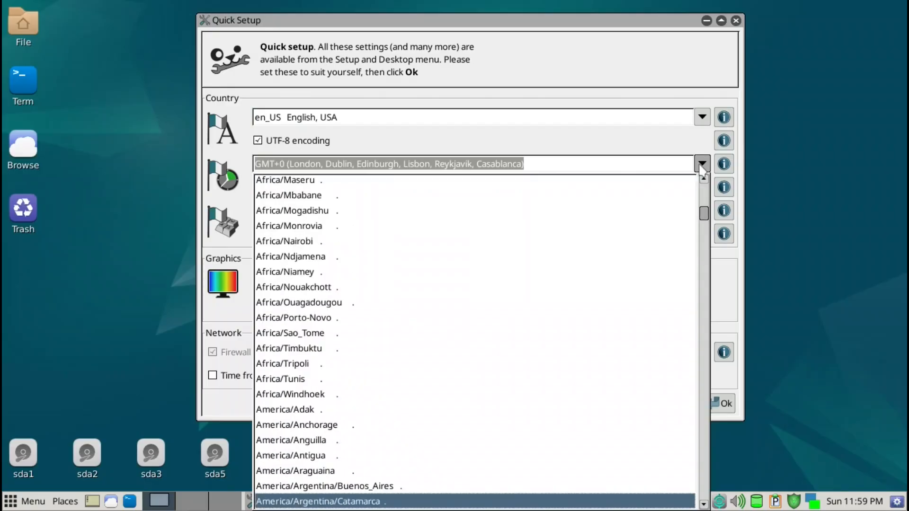
pyautogui.press('pagedown')
pyautogui.press('pagedown')
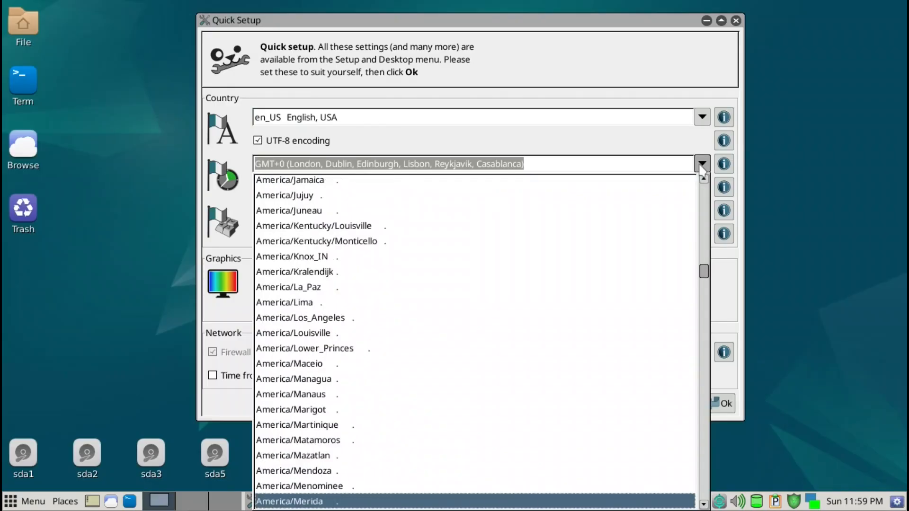
pyautogui.click(319, 323)
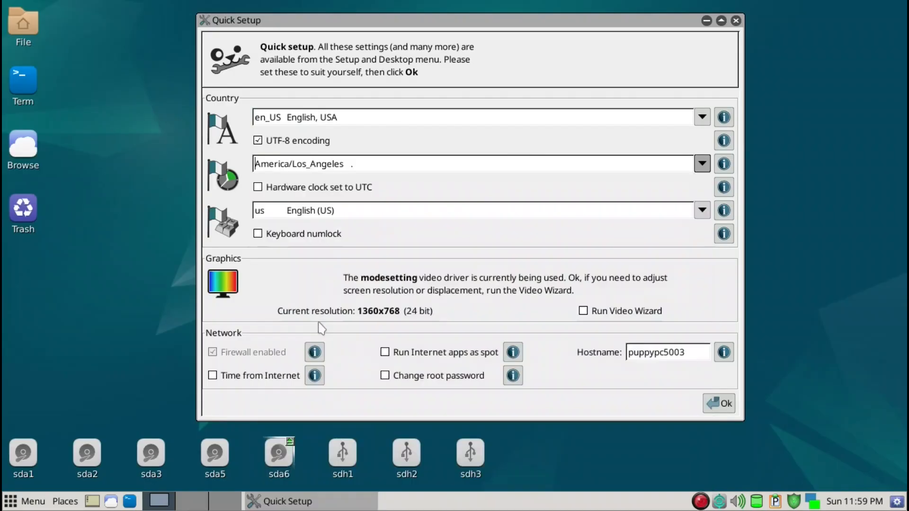
pyautogui.click(290, 376)
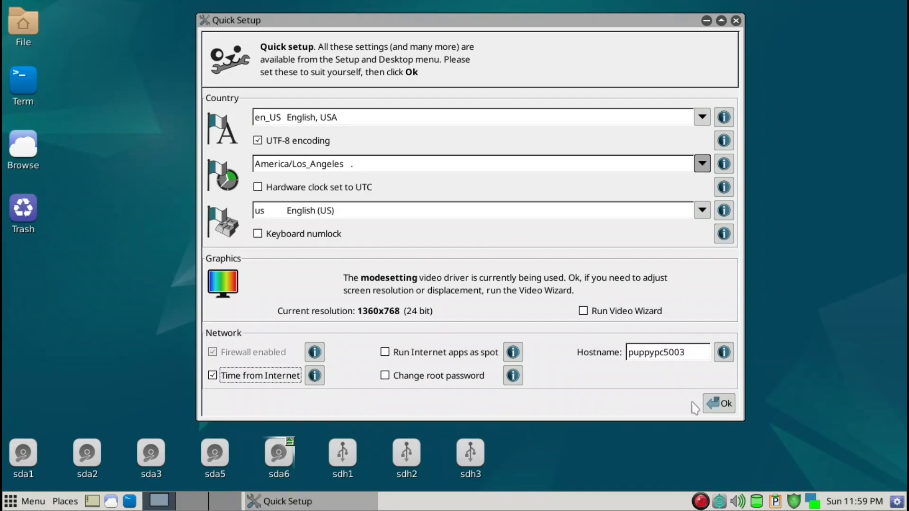
# Apply the Quick Setup settings and reboot the system from the Leave dialog.
pyautogui.click(725, 405)
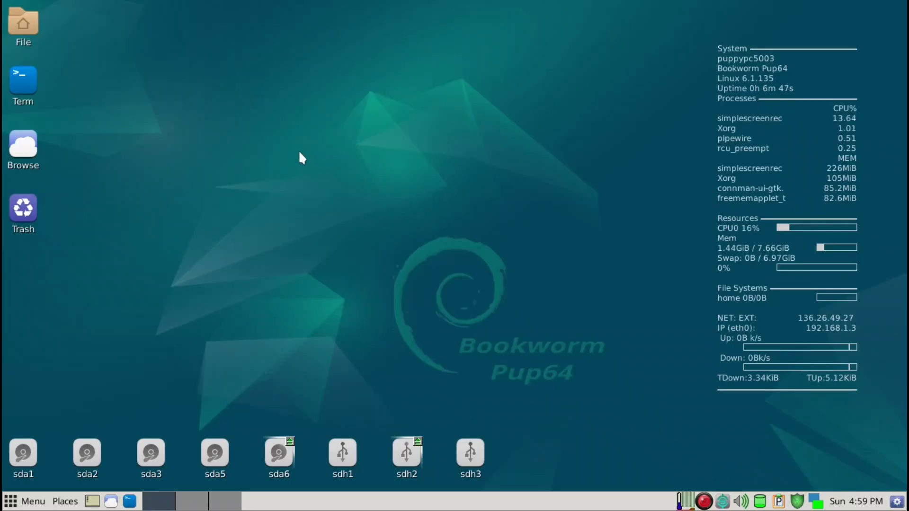
pyautogui.rightClick(299, 152)
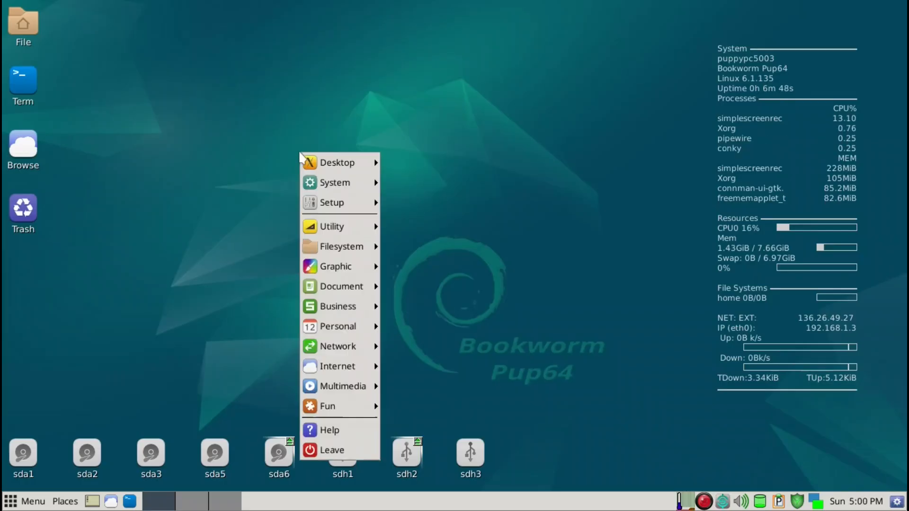
pyautogui.click(433, 152)
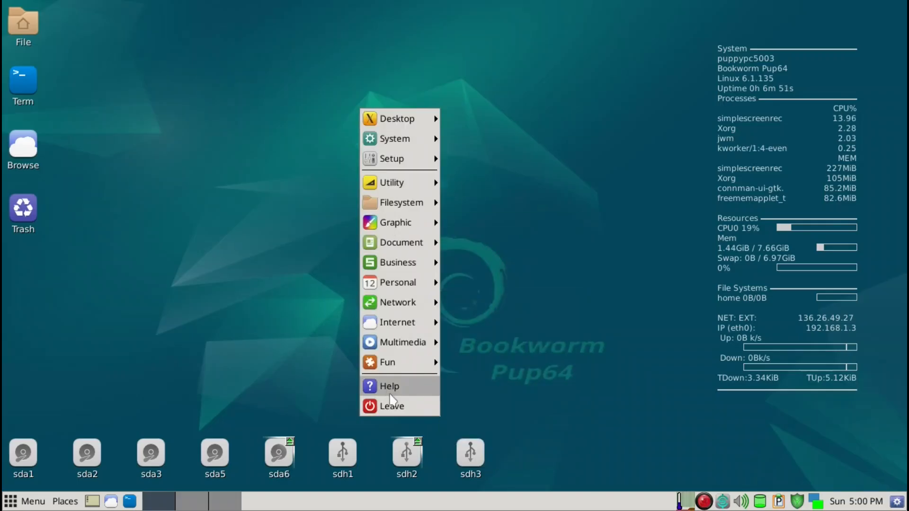
pyautogui.click(374, 406)
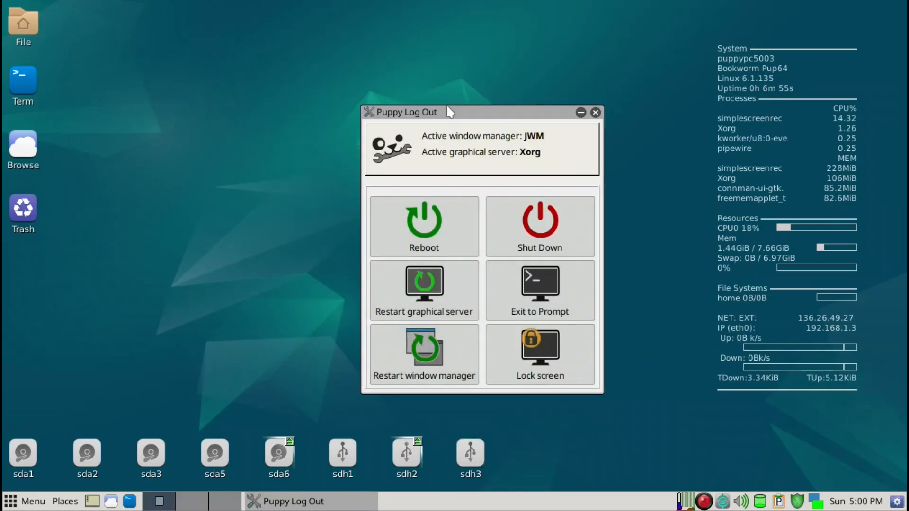
pyautogui.moveTo(444, 105); pyautogui.dragTo(373, 37)
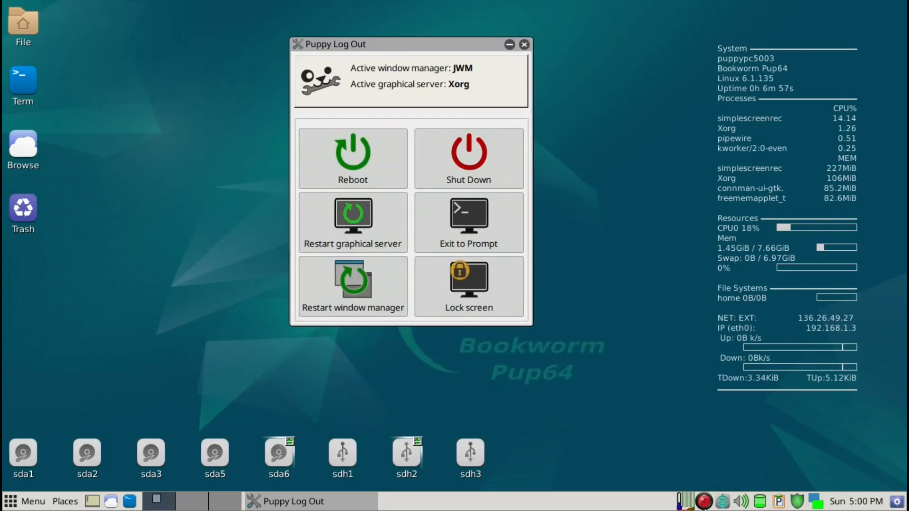
pyautogui.click(356, 162)
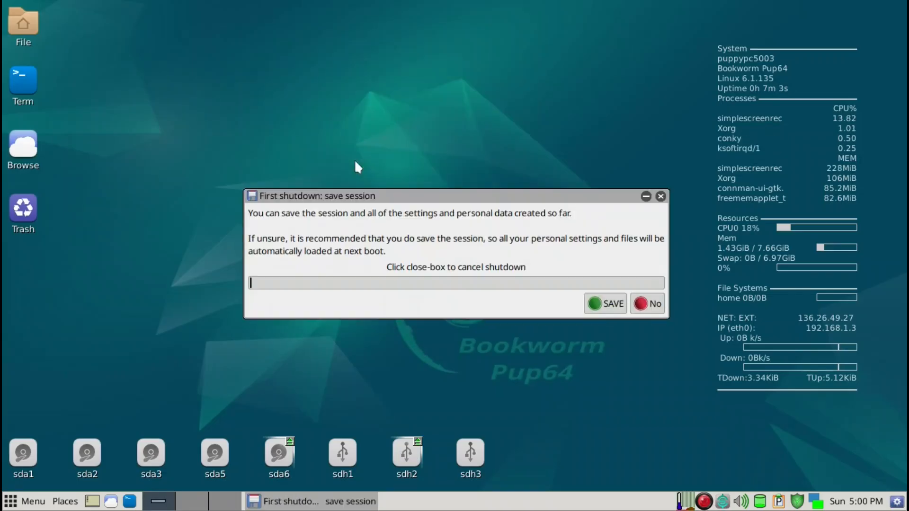
# Choose to save the session on partition sdh2 without encryption.
pyautogui.click(592, 310)
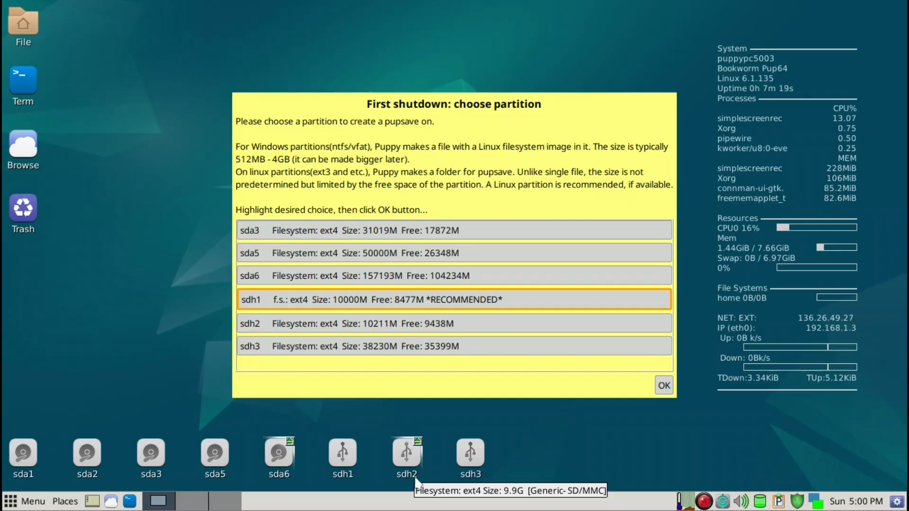
pyautogui.click(340, 326)
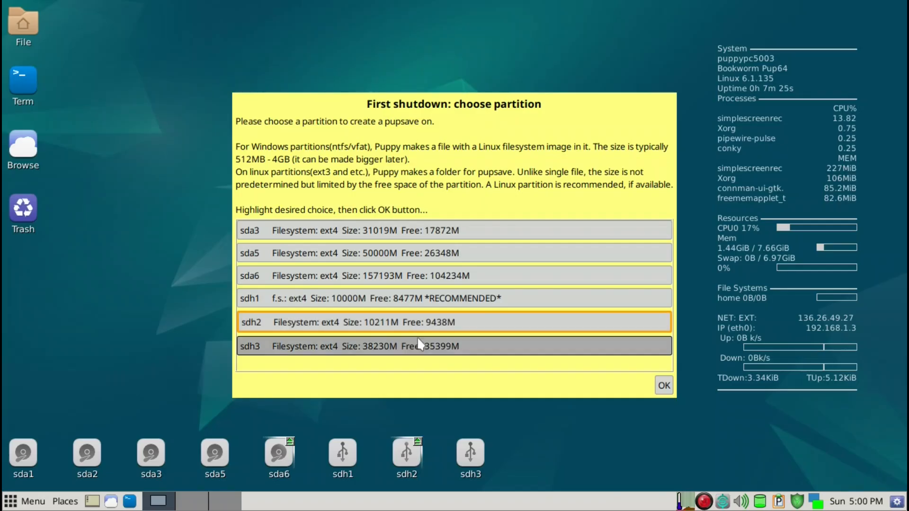
pyautogui.click(663, 386)
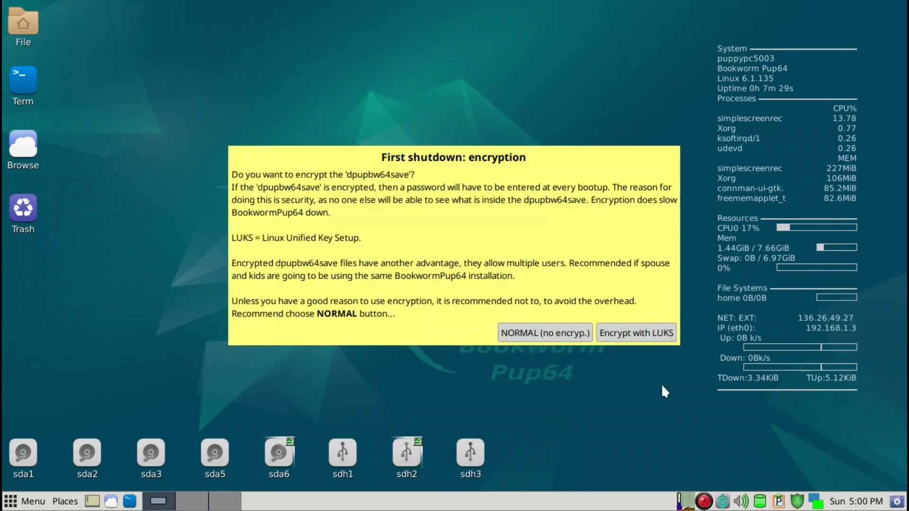
pyautogui.click(565, 333)
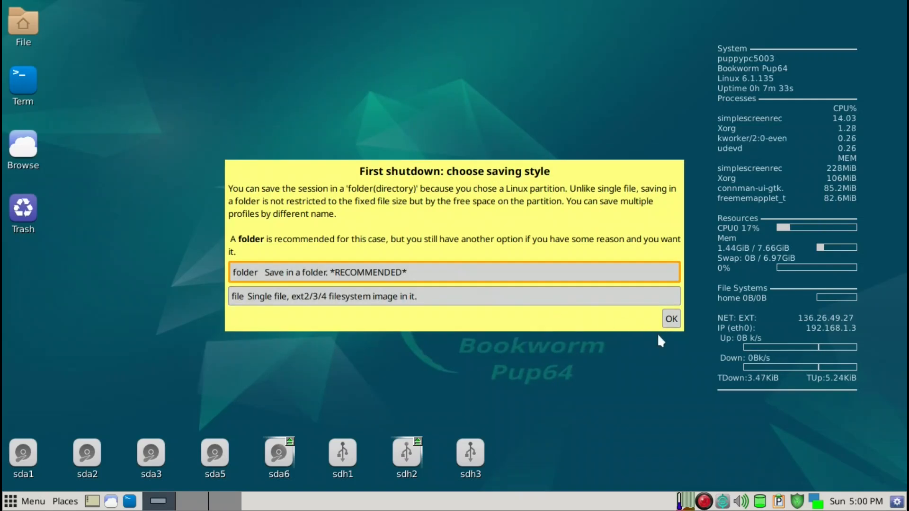
# Keep the folder saving style and name the pupsave 2.
pyautogui.click(672, 320)
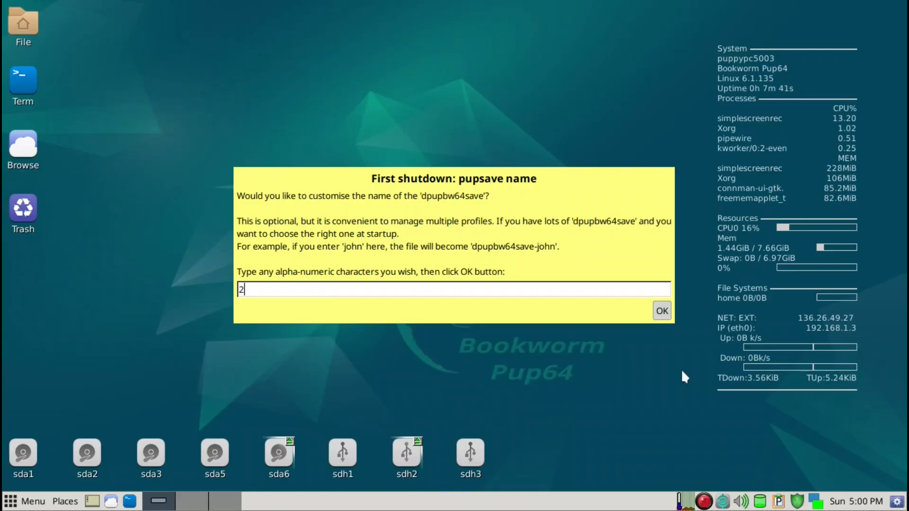
pyautogui.click(660, 312)
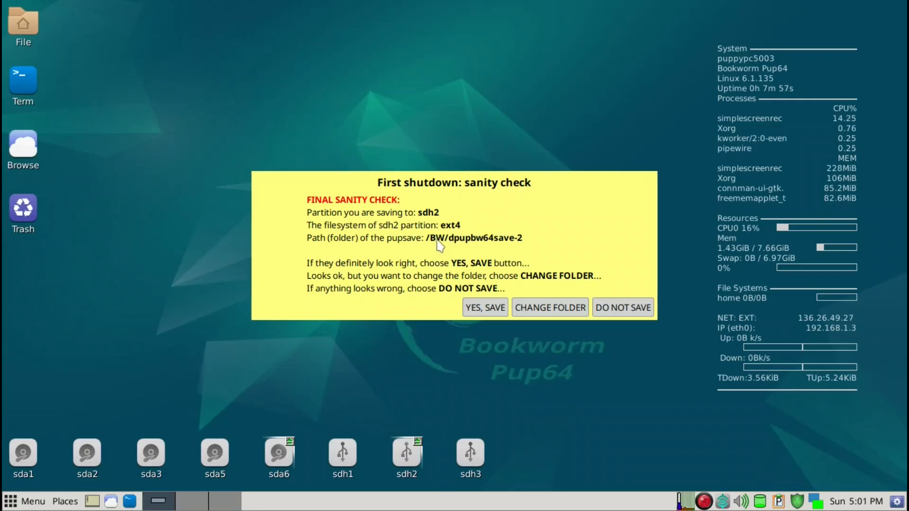
# Change the pupsave folder path to /save and confirm saving the session.
pyautogui.click(548, 307)
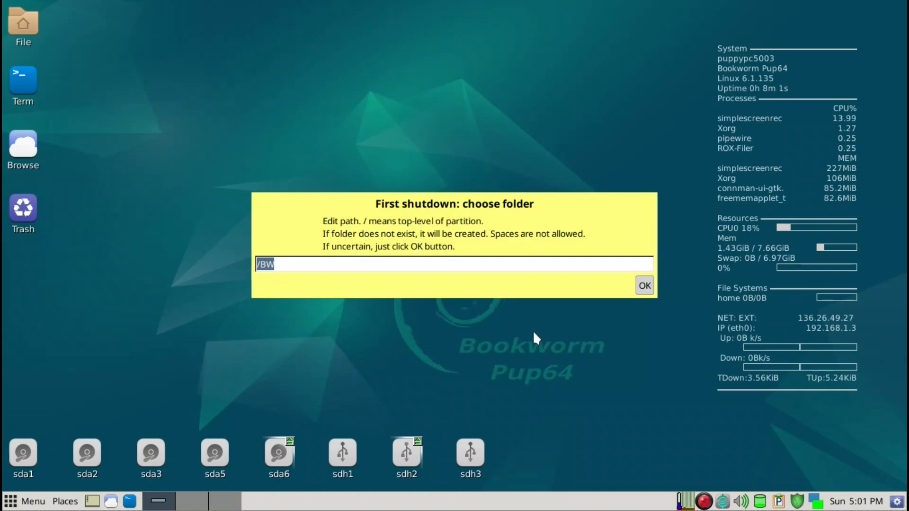
pyautogui.write('/save')
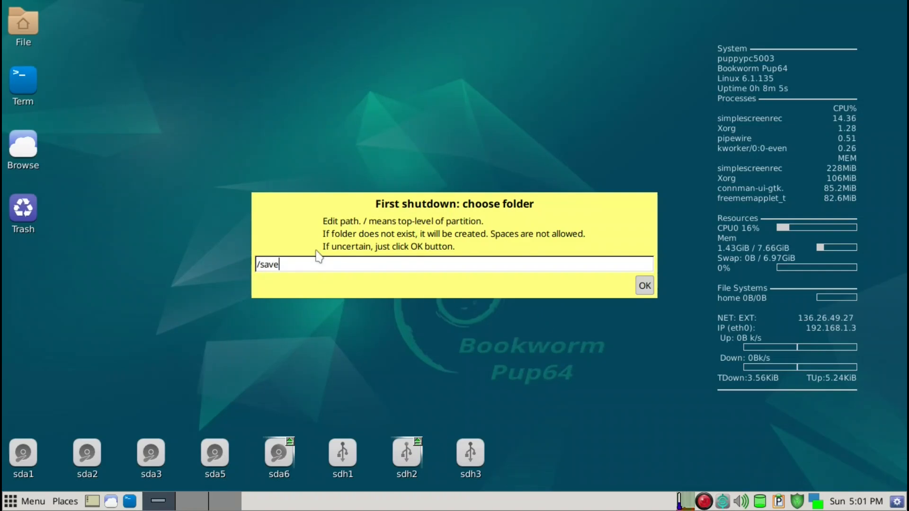
pyautogui.click(645, 286)
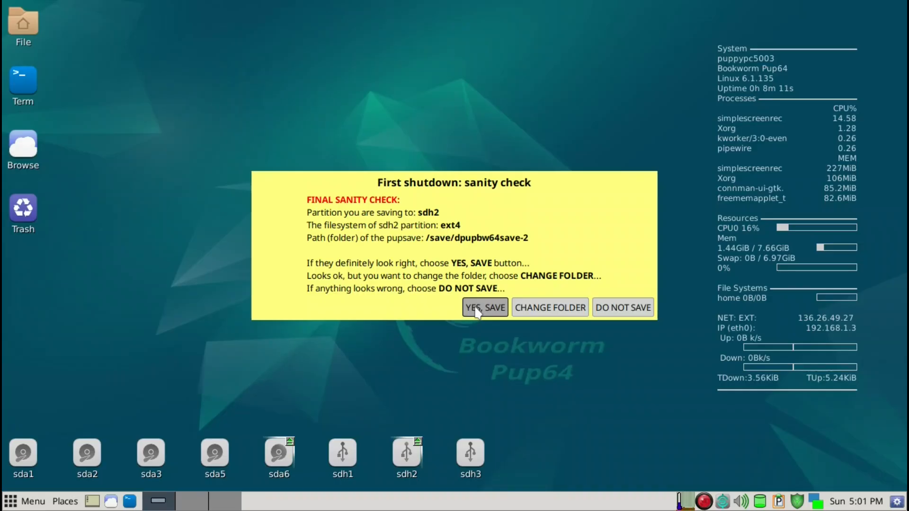
pyautogui.click(705, 502)
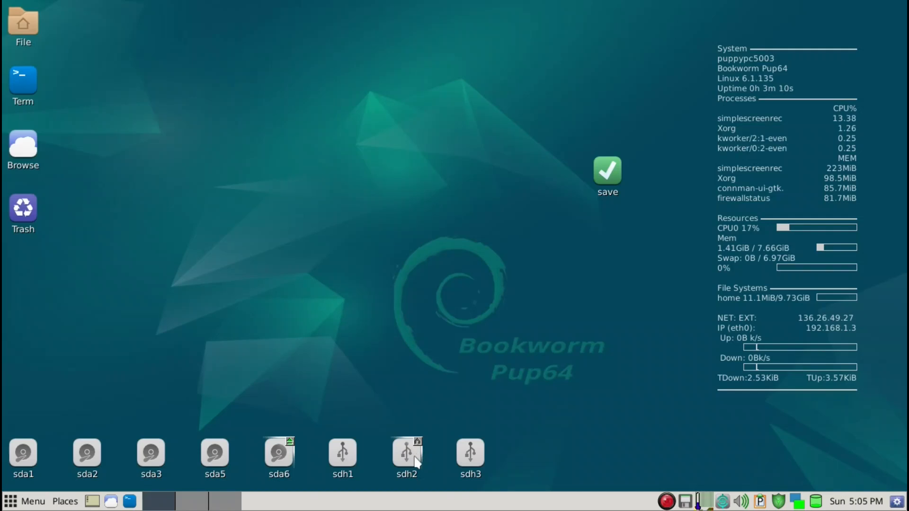
# Open sdh2 and browse into its save folder to check the pupsave, then close the window.
pyautogui.moveTo(411, 466)
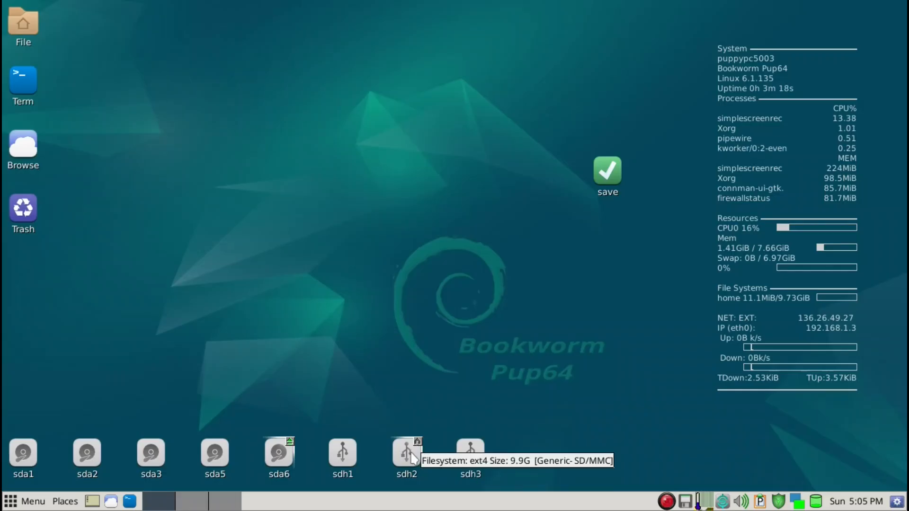
pyautogui.click(413, 457)
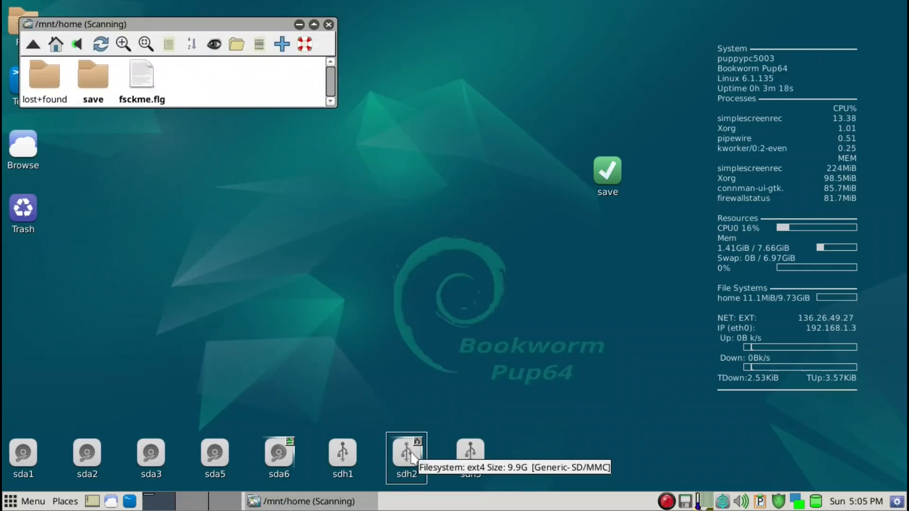
pyautogui.click(94, 77)
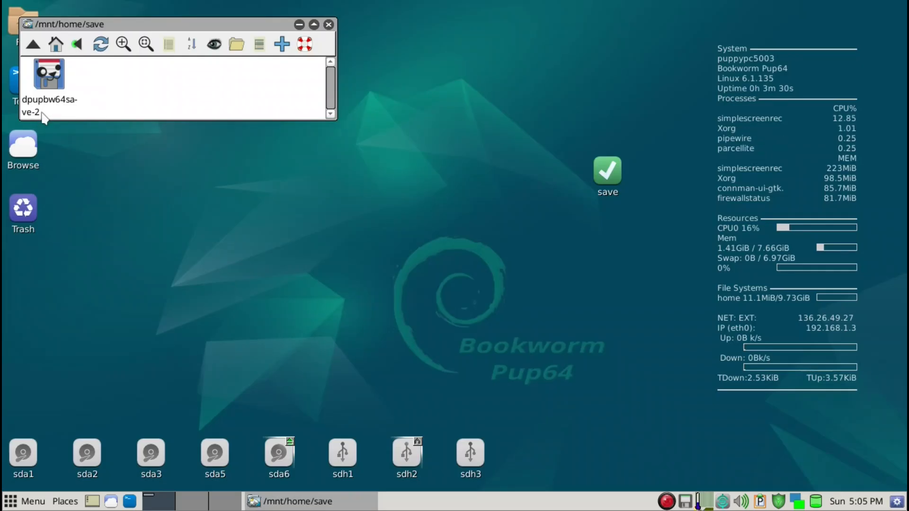
pyautogui.click(330, 25)
# Move the save desktop icon to the desktop's lower-right corner.
pyautogui.moveTo(618, 165); pyautogui.dragTo(821, 447)
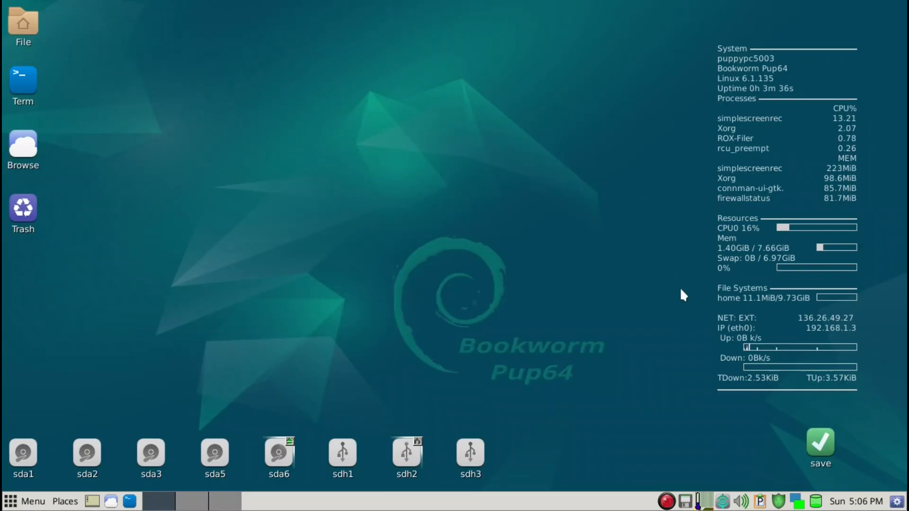